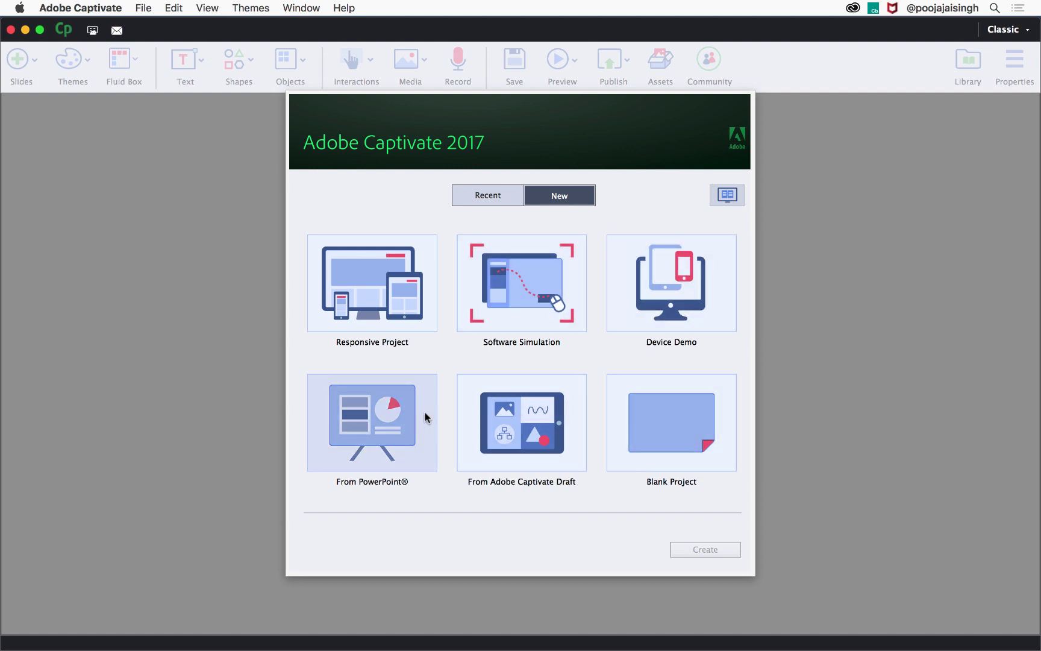
Step: Start a Blank Project, keep the 1024 x 627 canvas preset, and create it
left_click(658, 407)
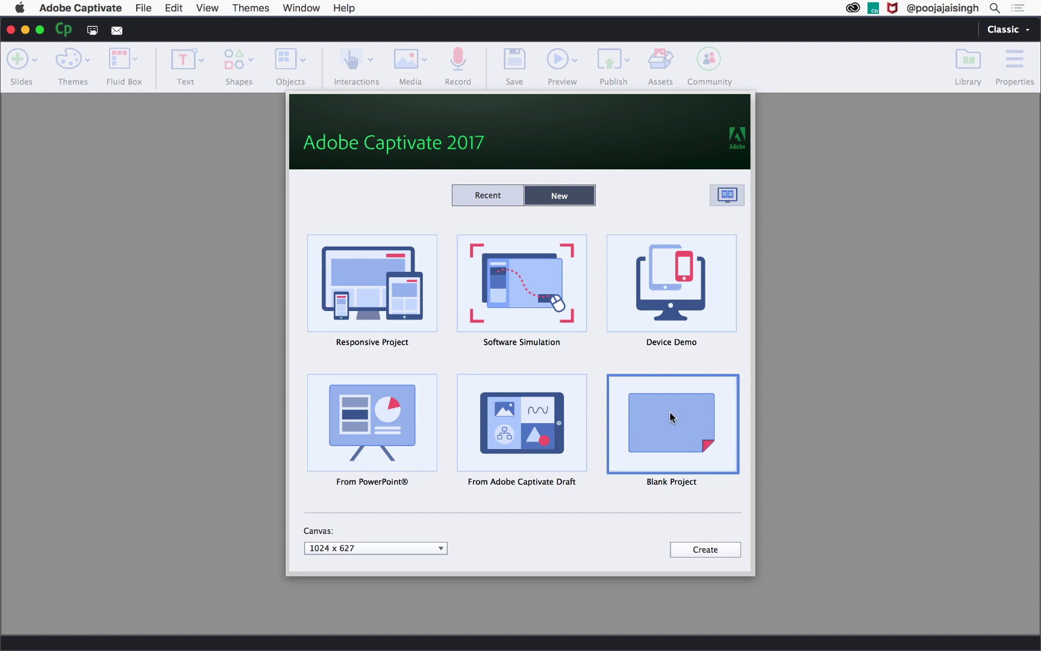
left_click(443, 547)
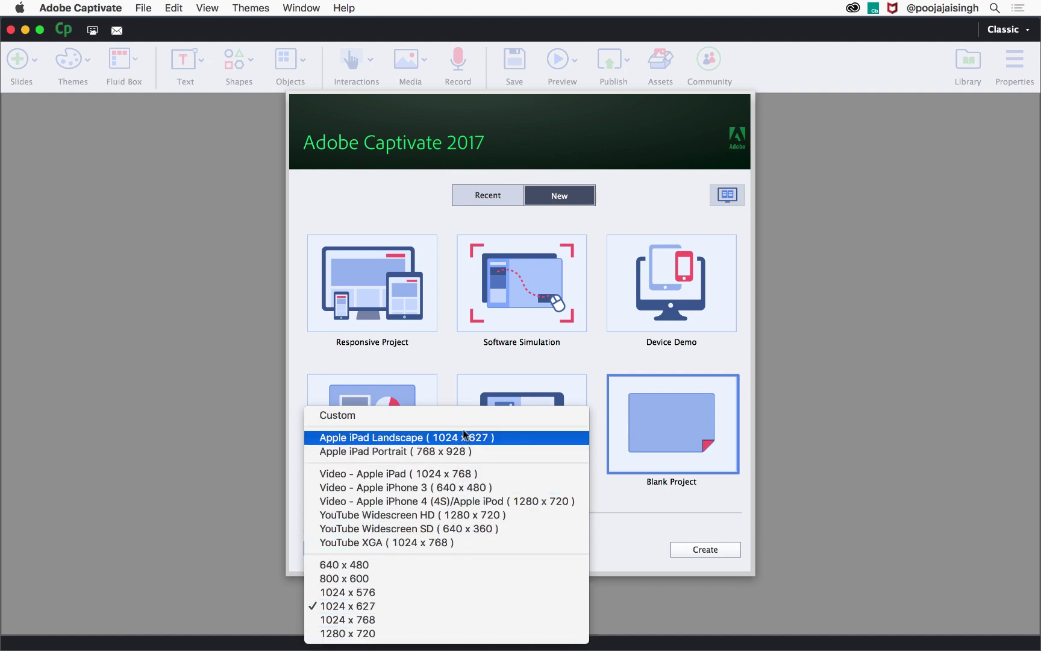
left_click(446, 606)
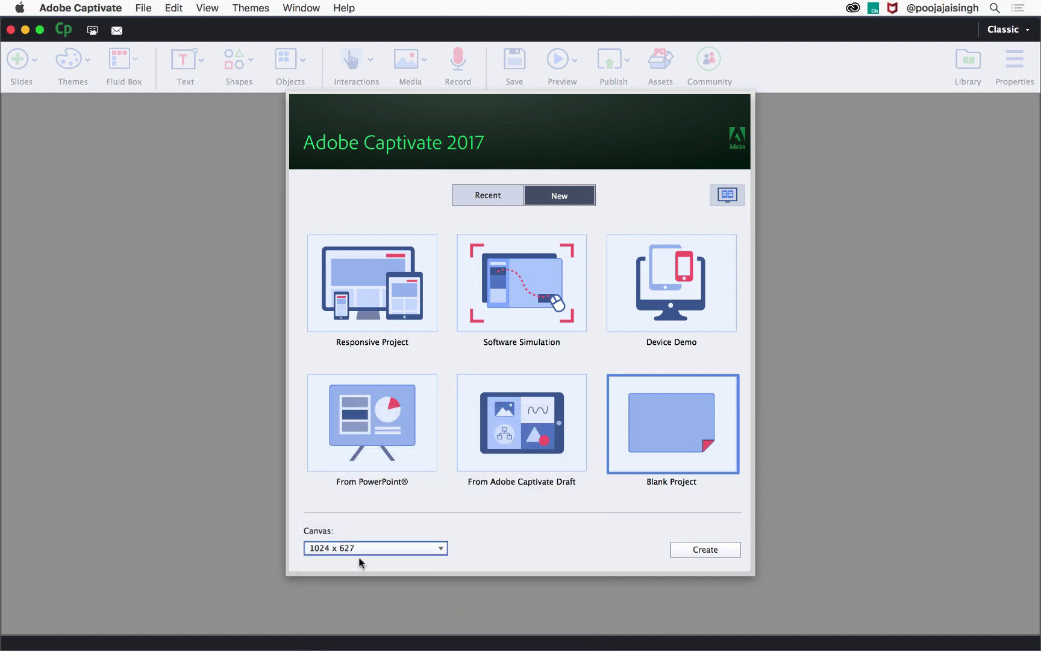
left_click(696, 550)
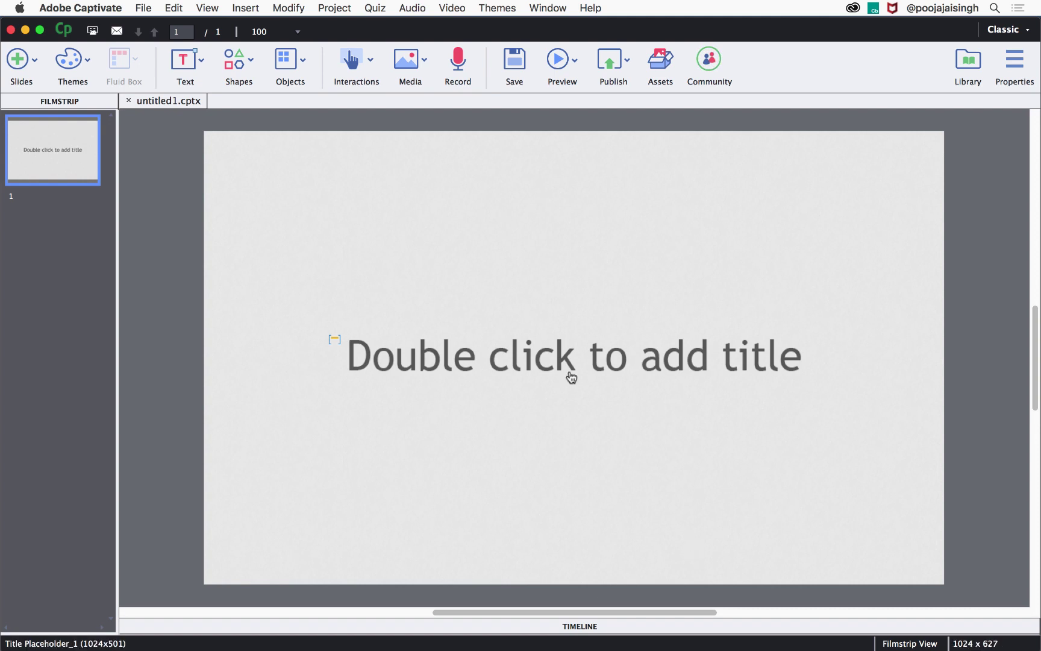
Step: Look through the built-in theme gallery and close it without choosing one
left_click(77, 63)
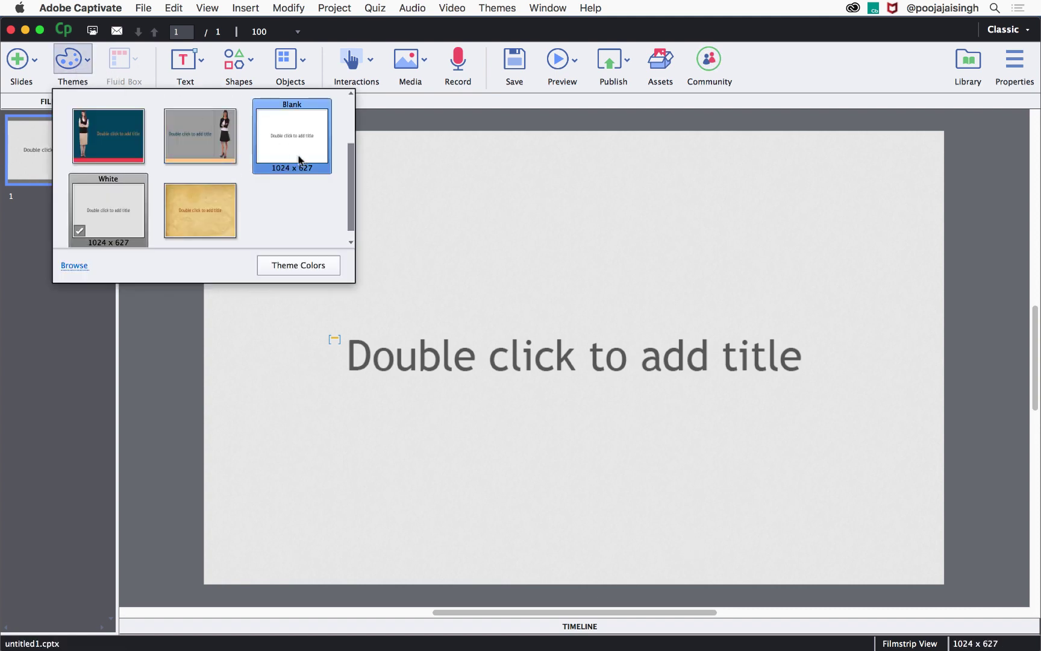
left_click_drag(349, 195, 355, 131)
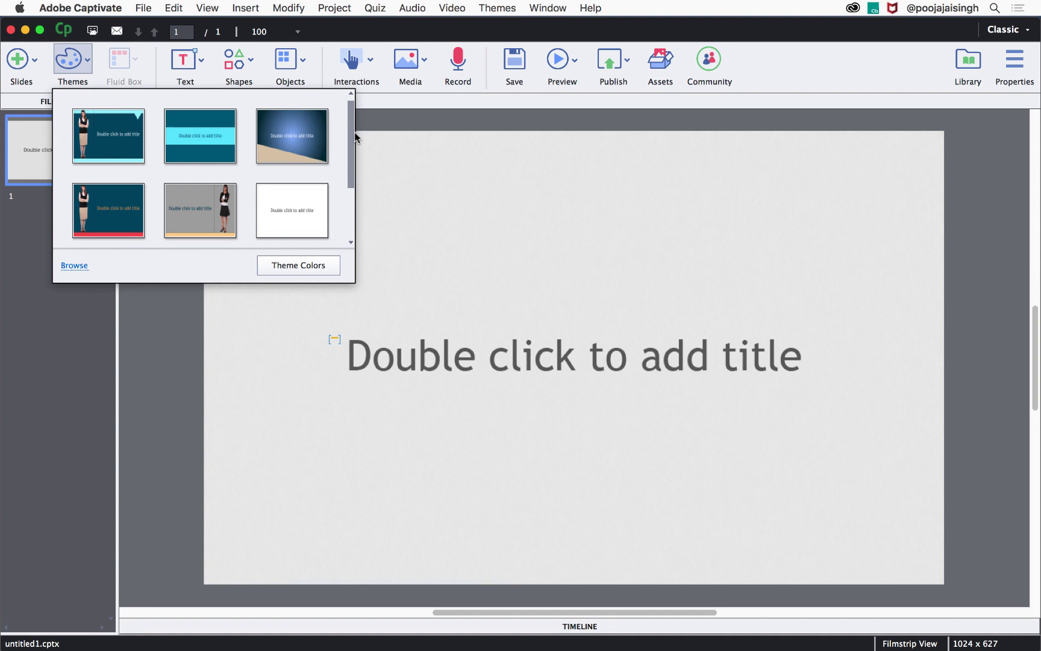
left_click(371, 134)
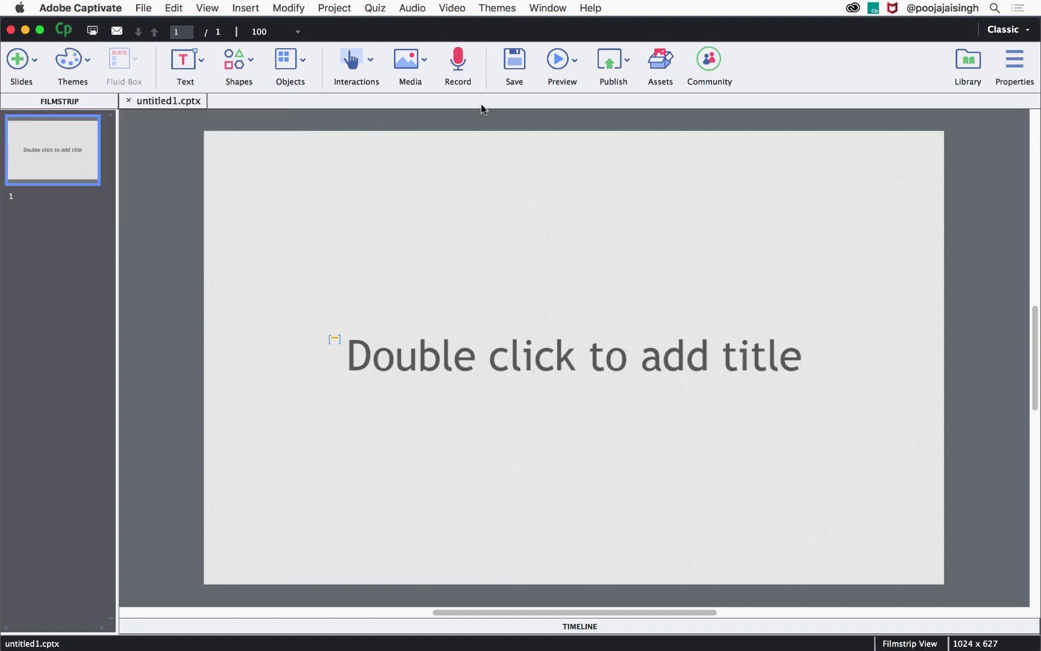
Step: From the free eLearning Brothers Captivate themes, download Smart's Captivate 9 file, then close the library
left_click(659, 63)
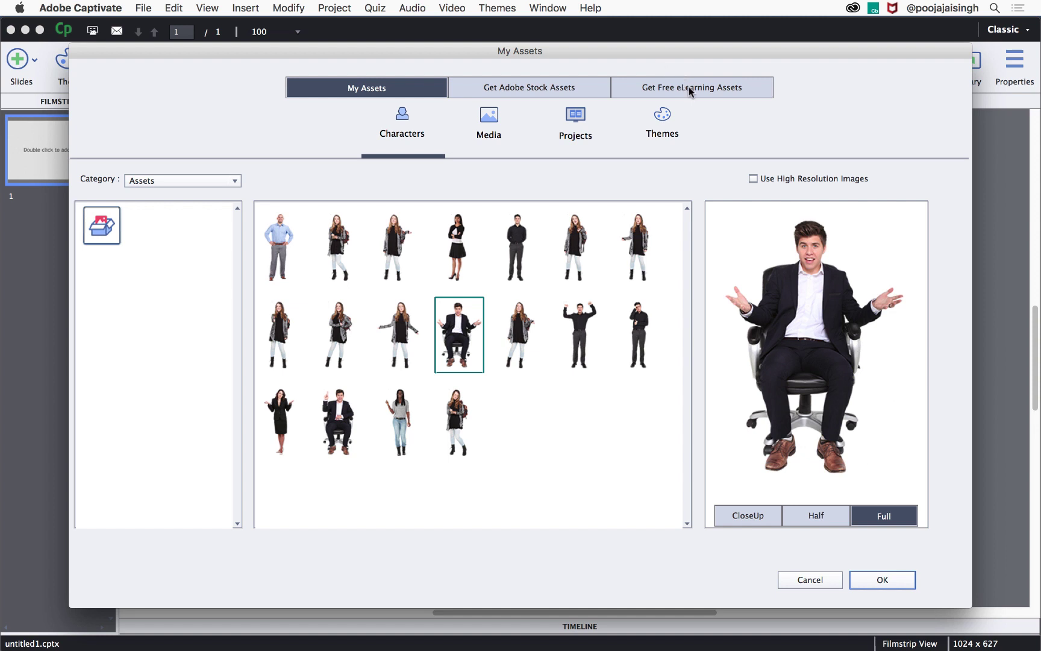
left_click(690, 90)
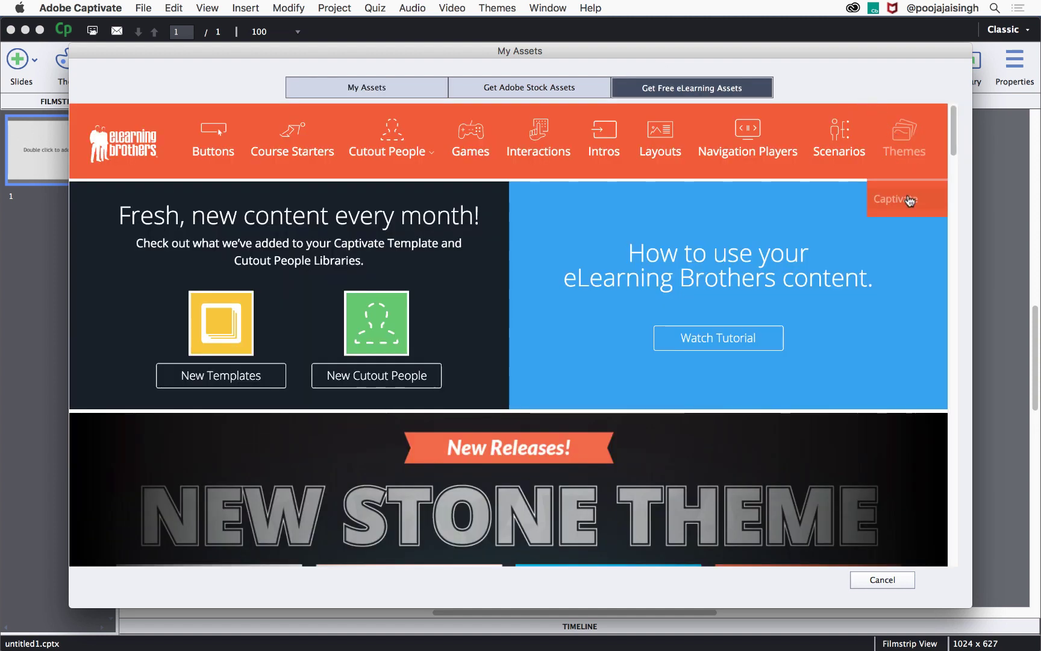
left_click(909, 202)
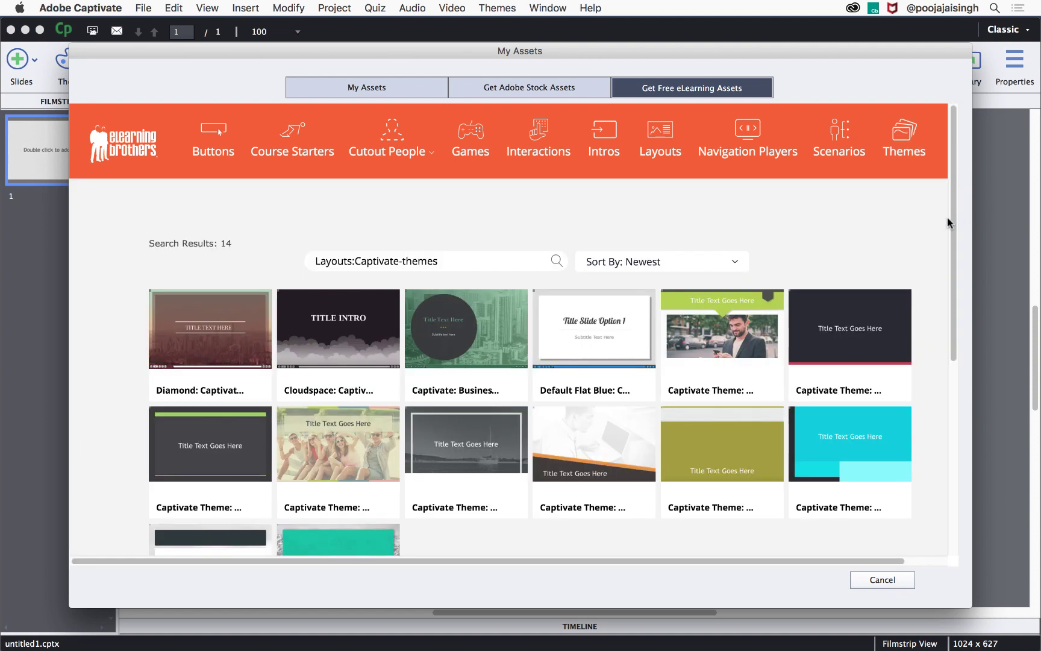
left_click_drag(954, 218, 965, 269)
mouse_move(172, 480)
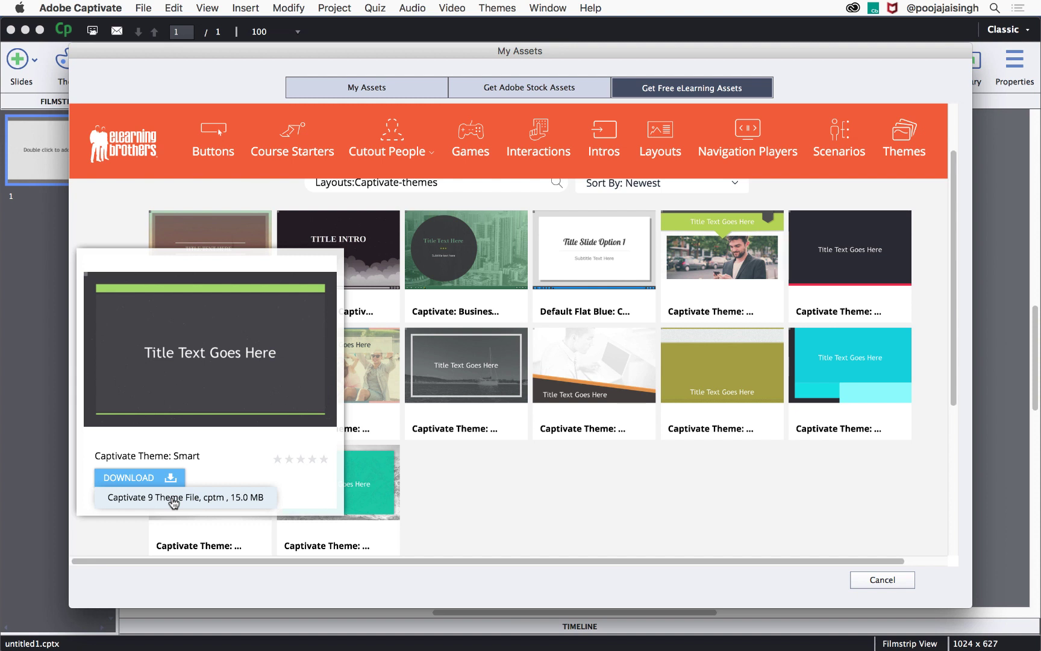
left_click(174, 498)
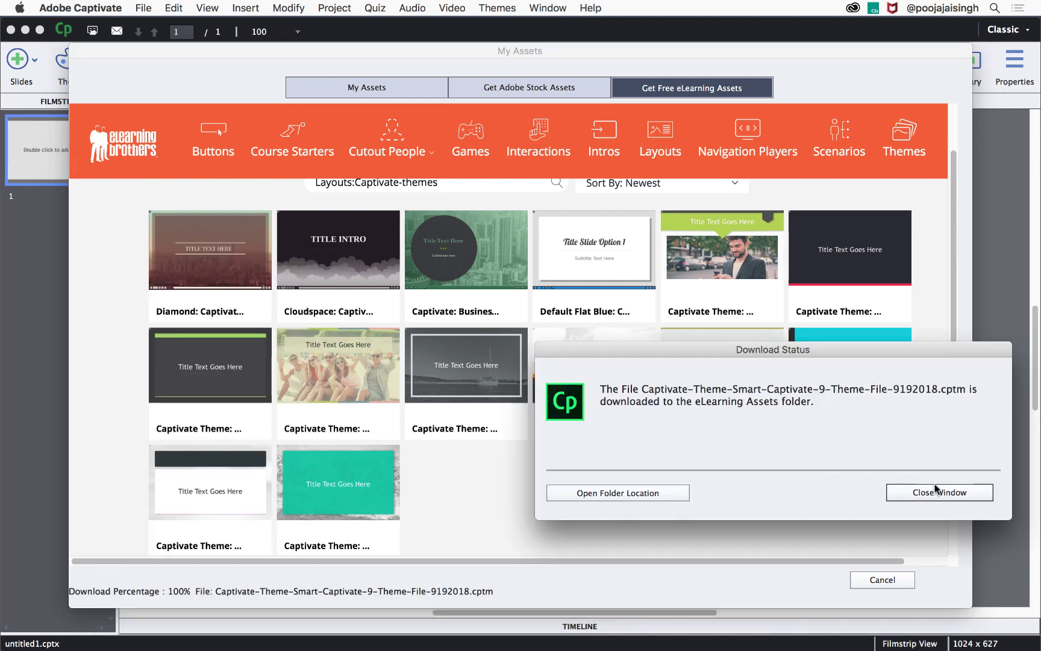
left_click(937, 493)
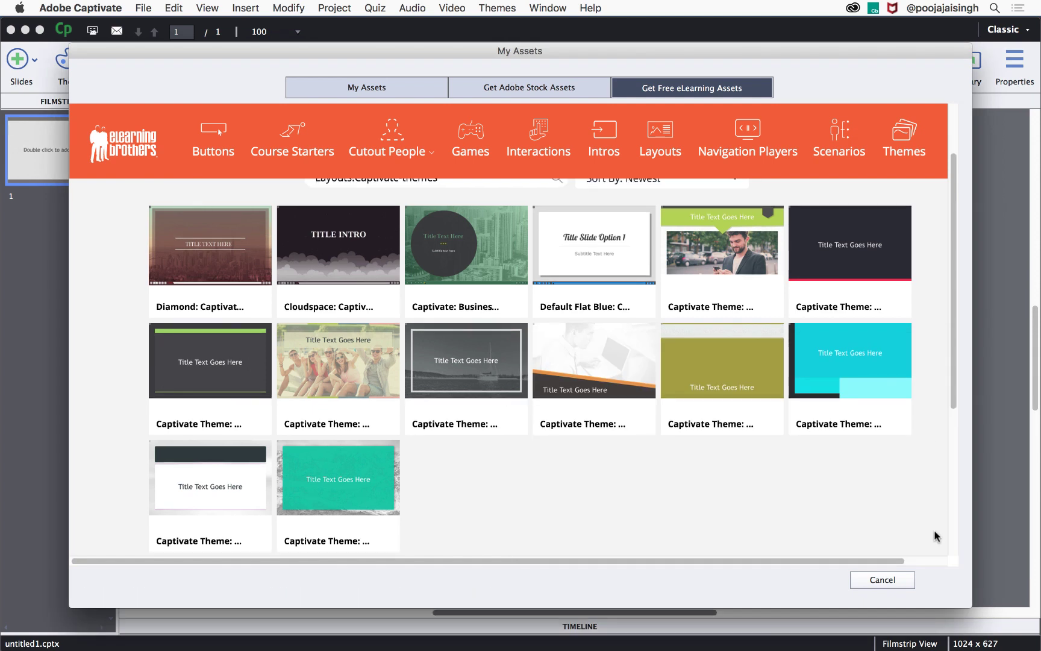
left_click(900, 577)
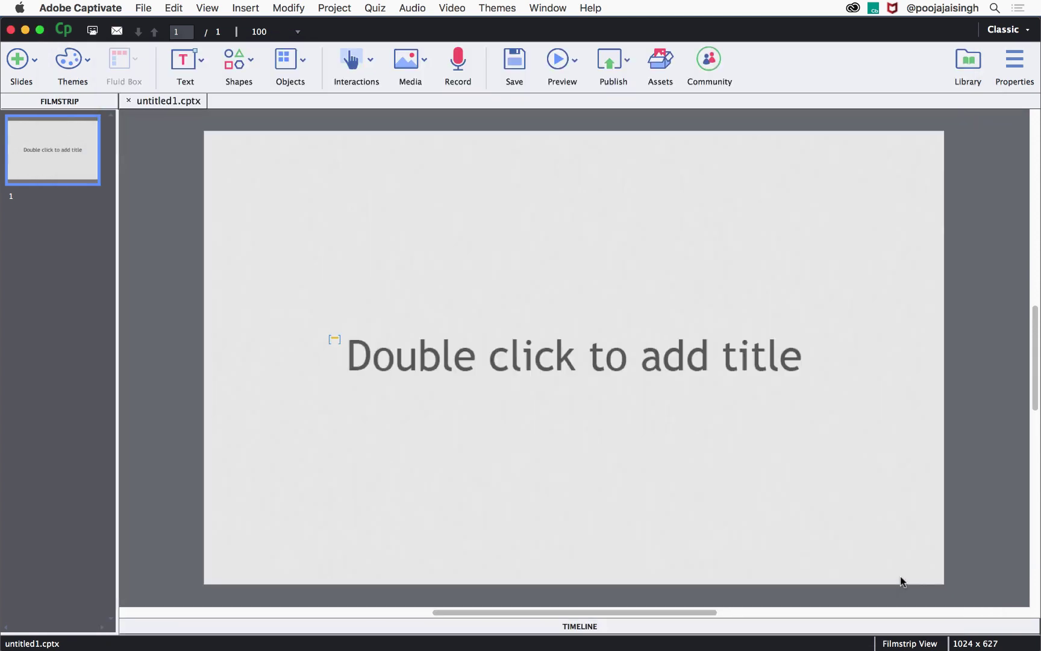
Step: Browse to the downloaded Captivate-Theme-Smart .cptm file and apply it as the theme
left_click(87, 63)
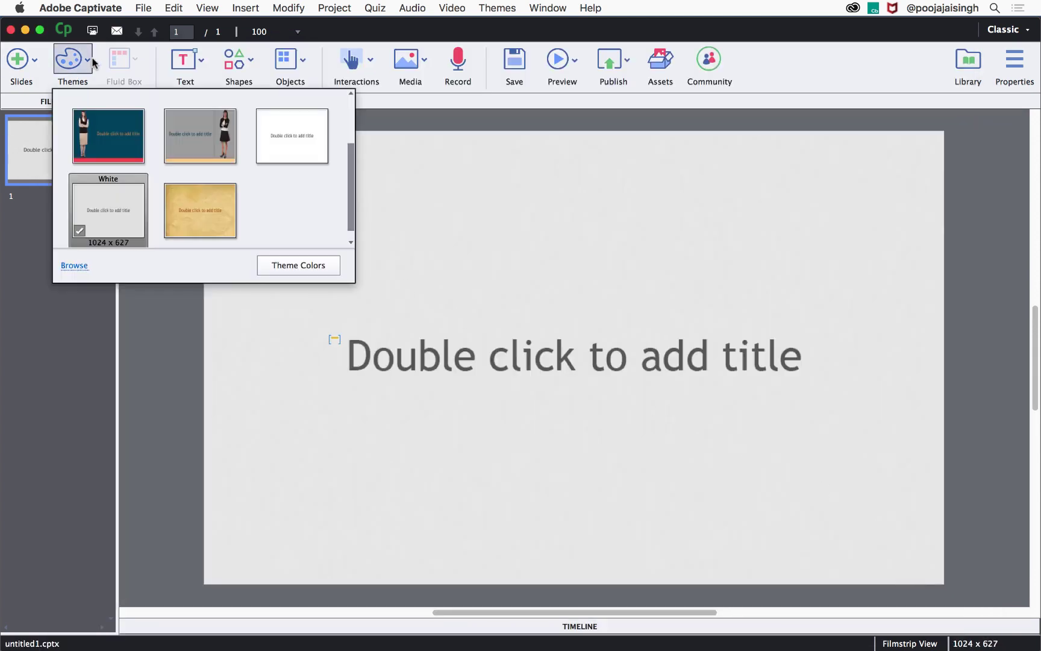
left_click(74, 266)
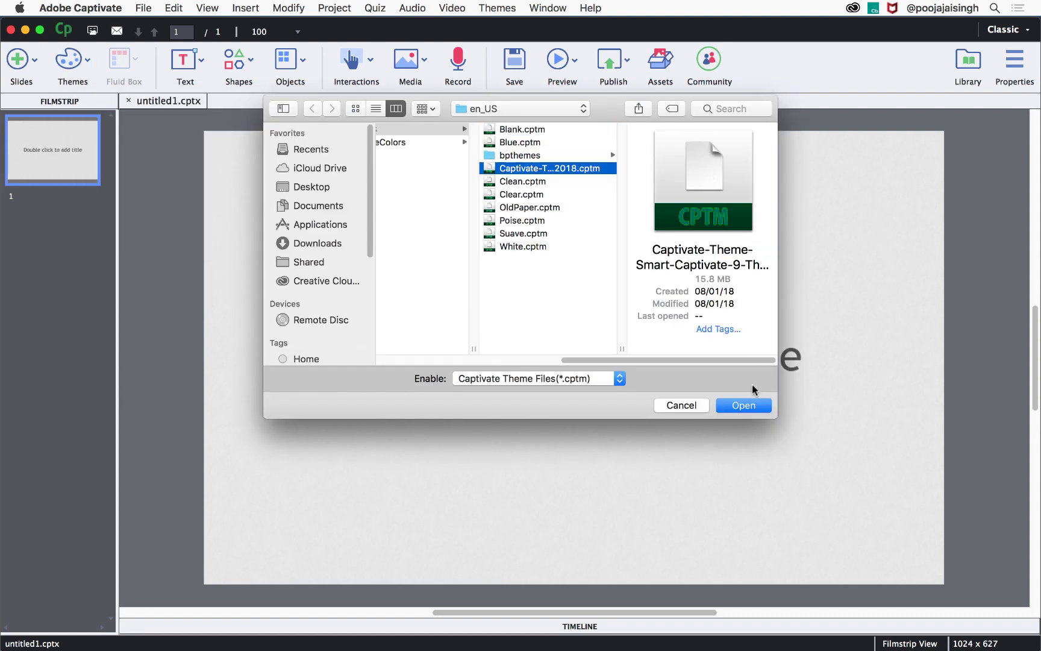
left_click(749, 409)
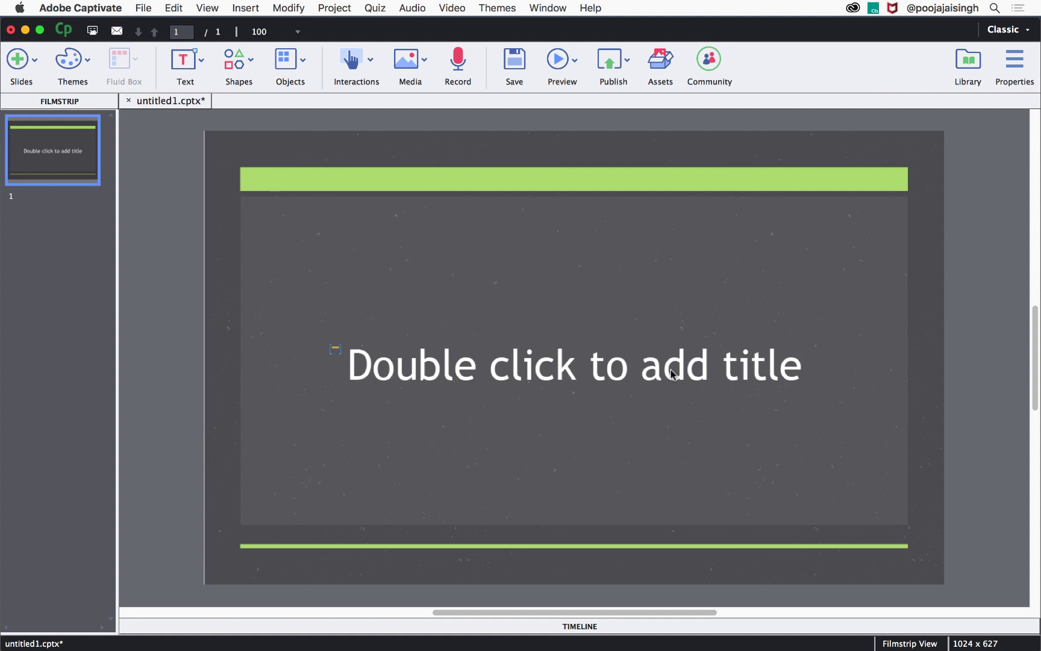
Step: Show slide properties, preview the Content 01–06 master layouts, then exit Master slide view
left_click(1016, 58)
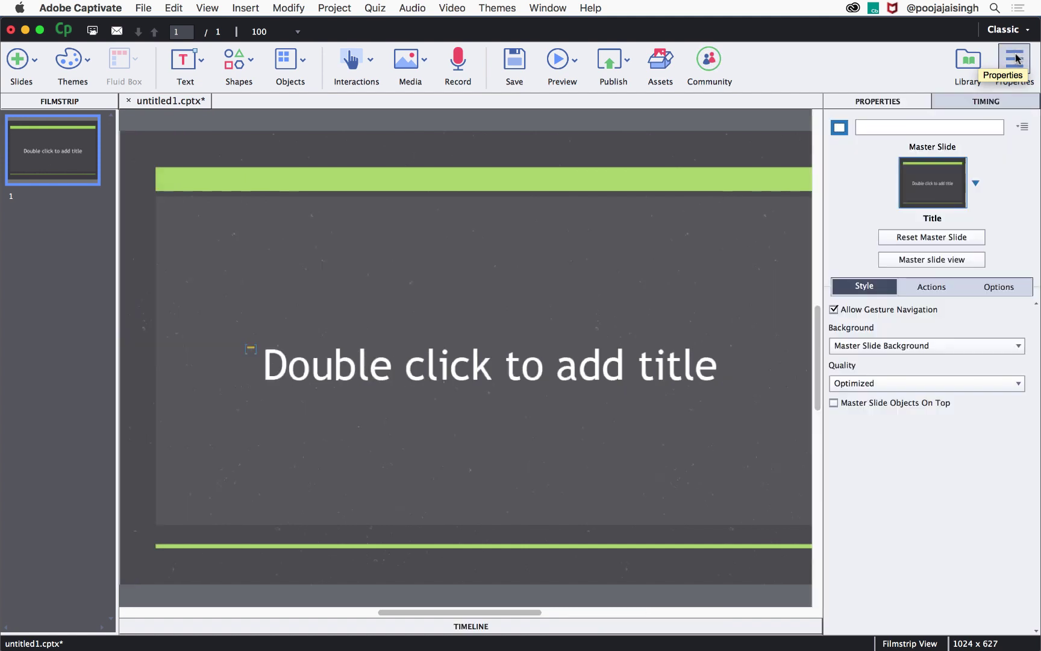
left_click(953, 264)
left_click(67, 497)
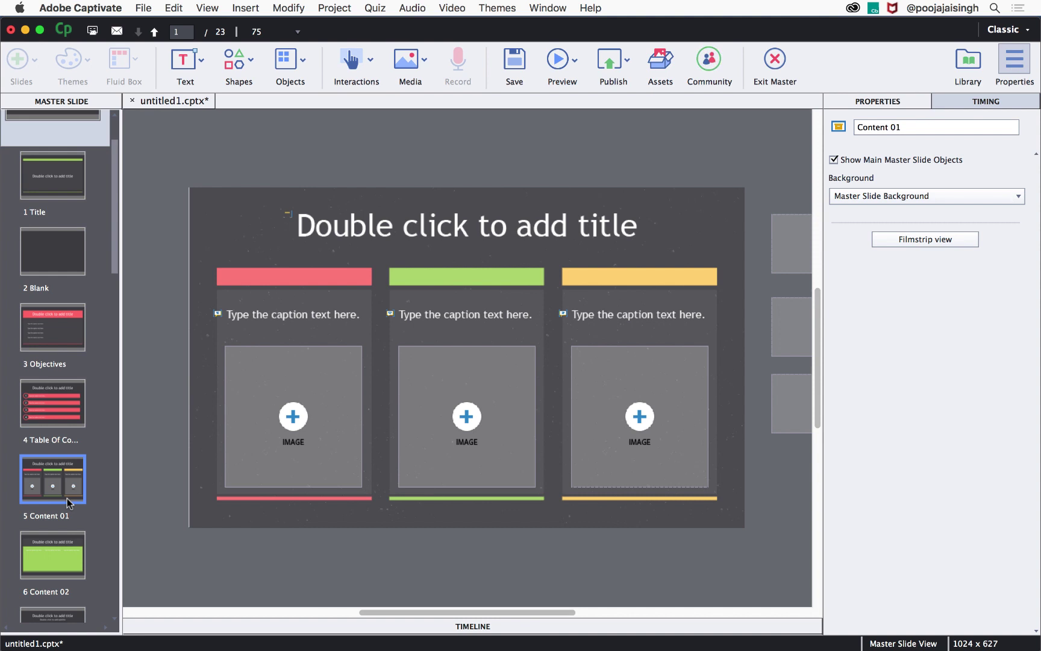
left_click(44, 560)
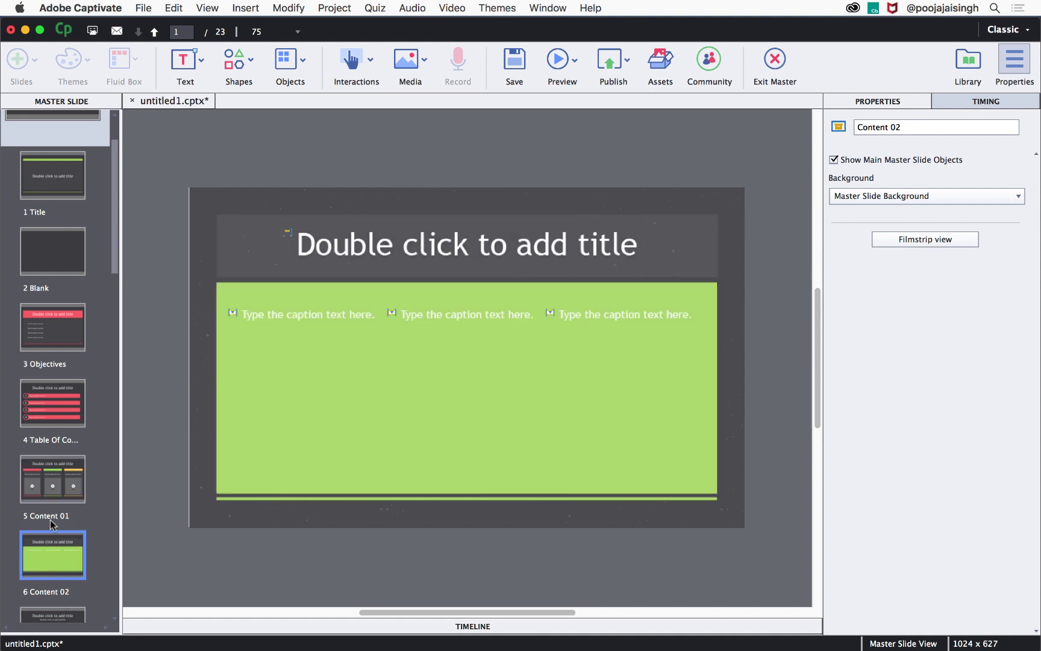
scroll(49, 520, "down", 6)
left_click(38, 353)
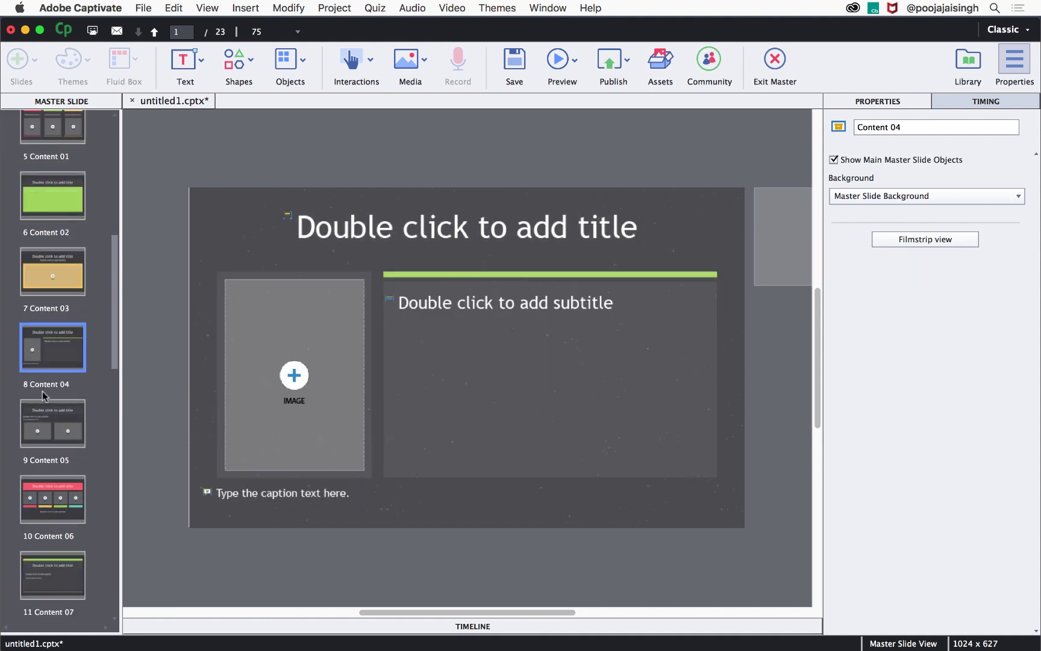
left_click(46, 424)
left_click(51, 512)
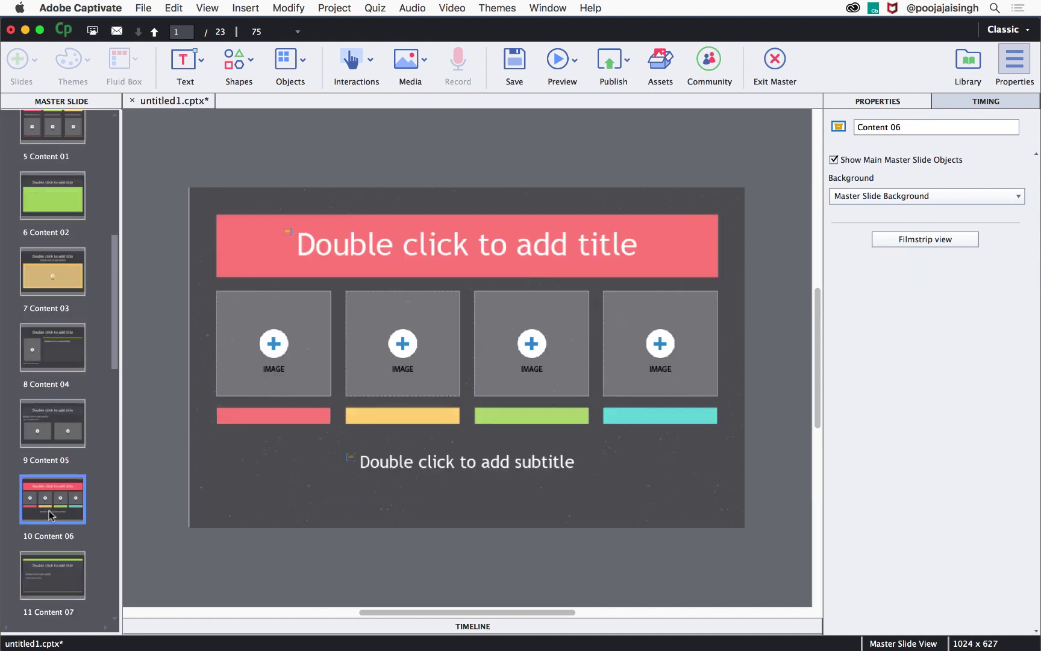
left_click(777, 60)
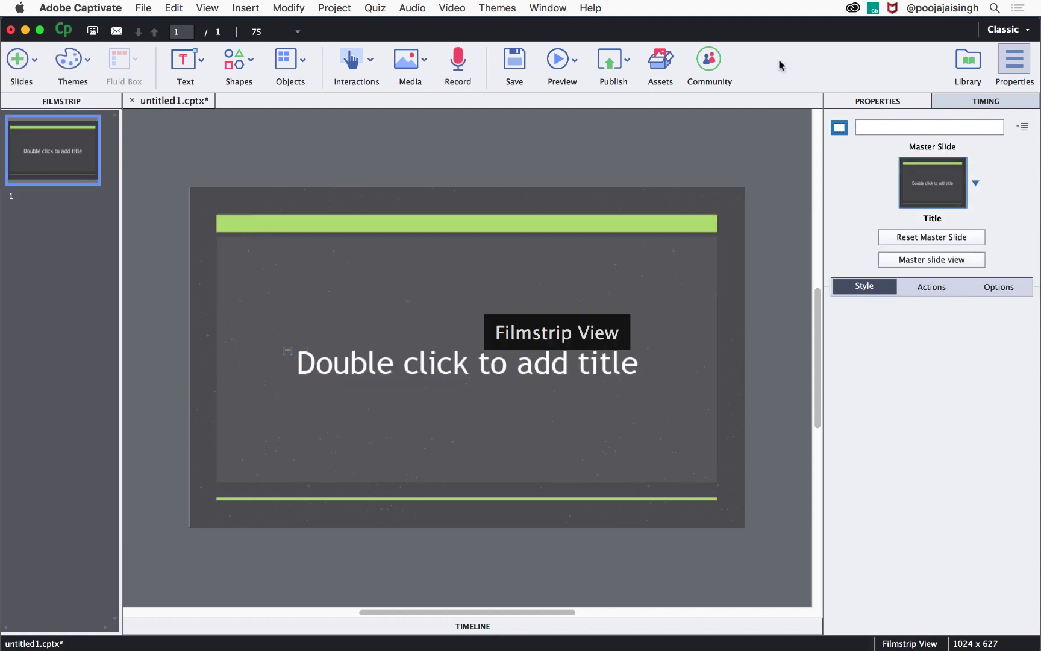
Step: From slide 1's context menu, insert a new slide using the Table Of Contents master
right_click(39, 160)
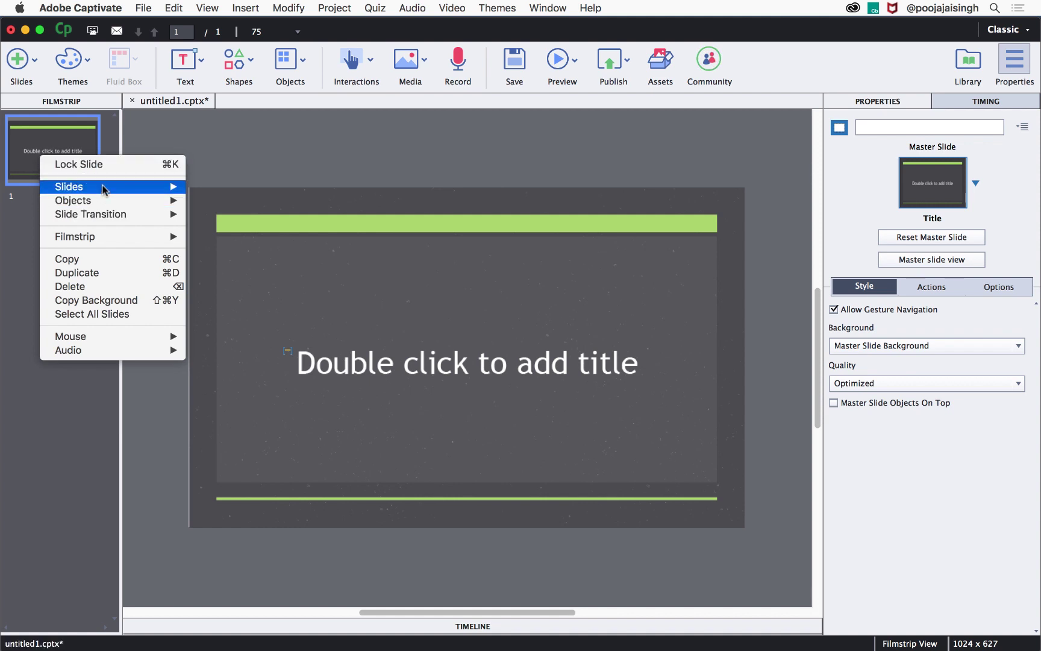
mouse_move(156, 189)
mouse_move(205, 190)
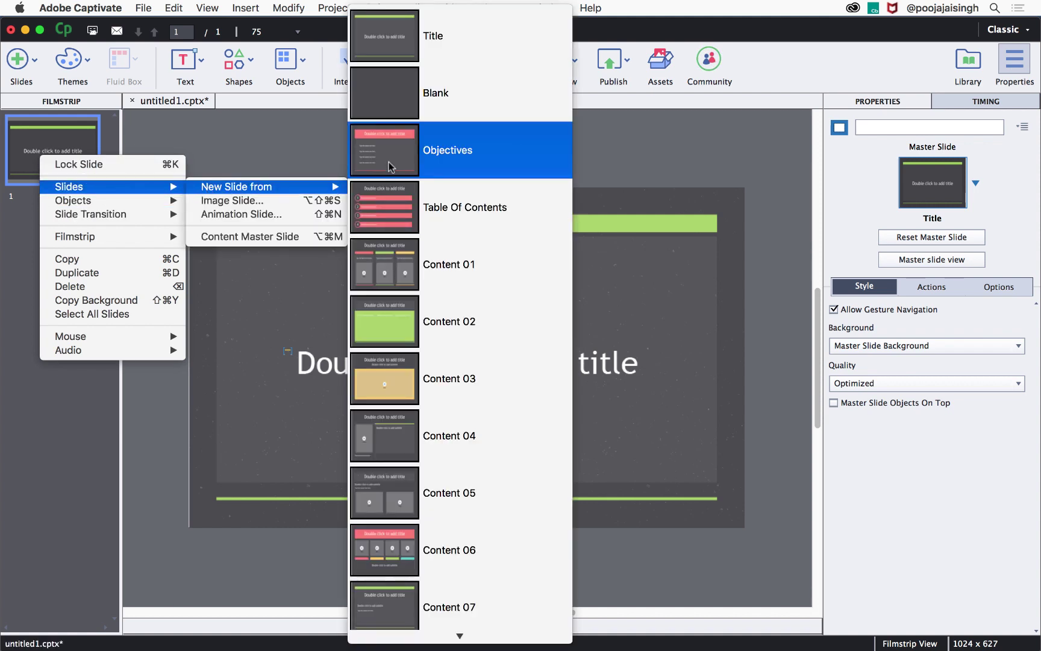
left_click(398, 219)
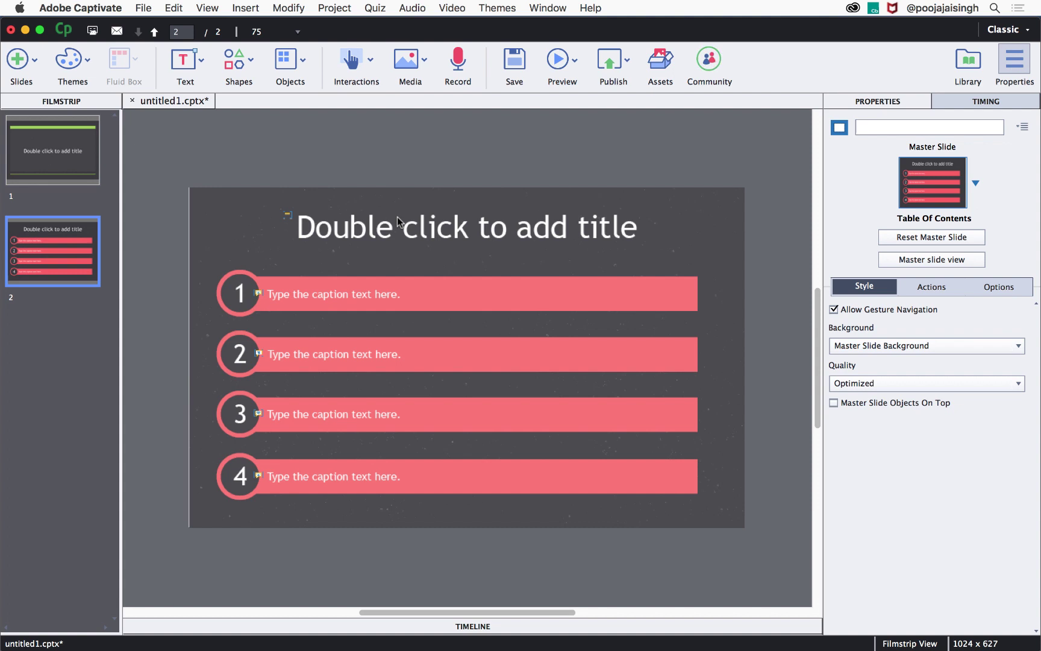
Step: Paste 'Introduction to Adobe Captivate' into slide 2's title placeholder and reselect the title
double_click(447, 236)
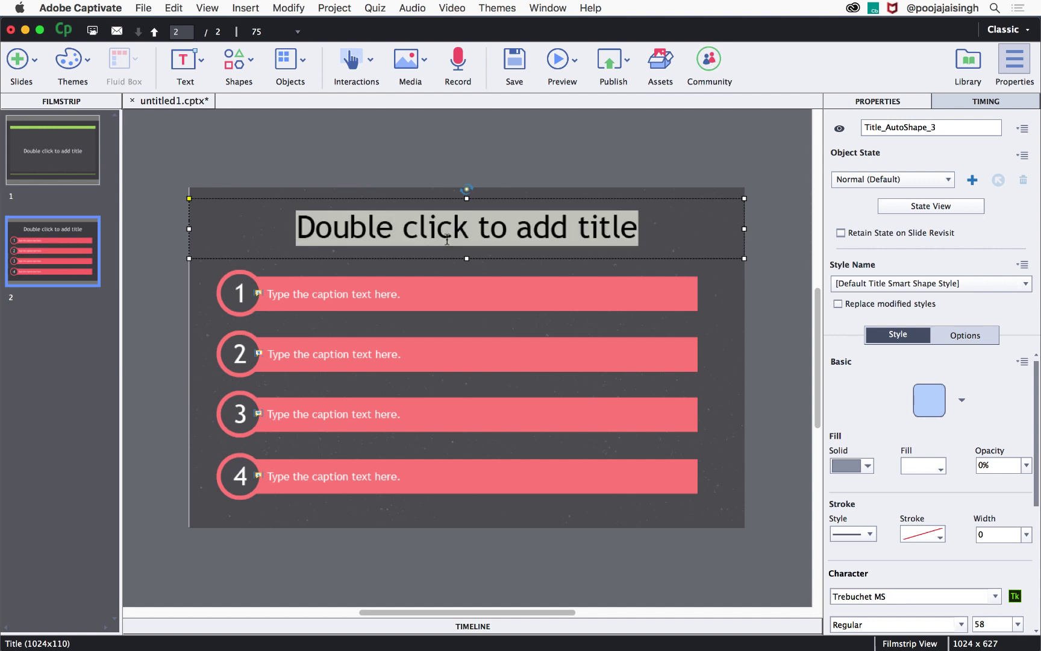
type("Introduction to Adobe Captivate")
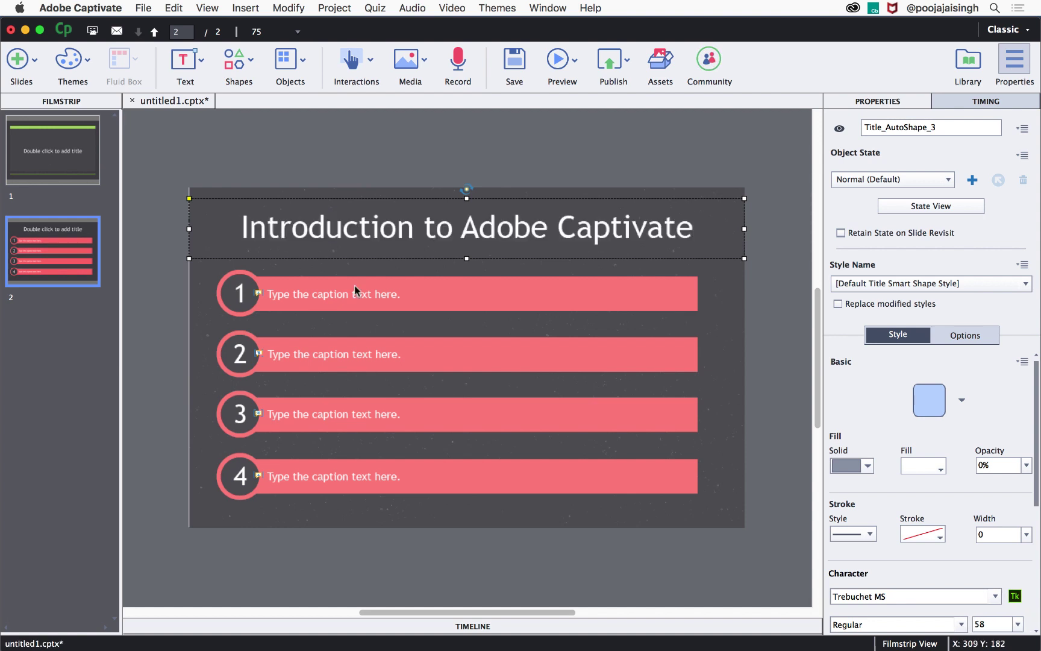
double_click(349, 296)
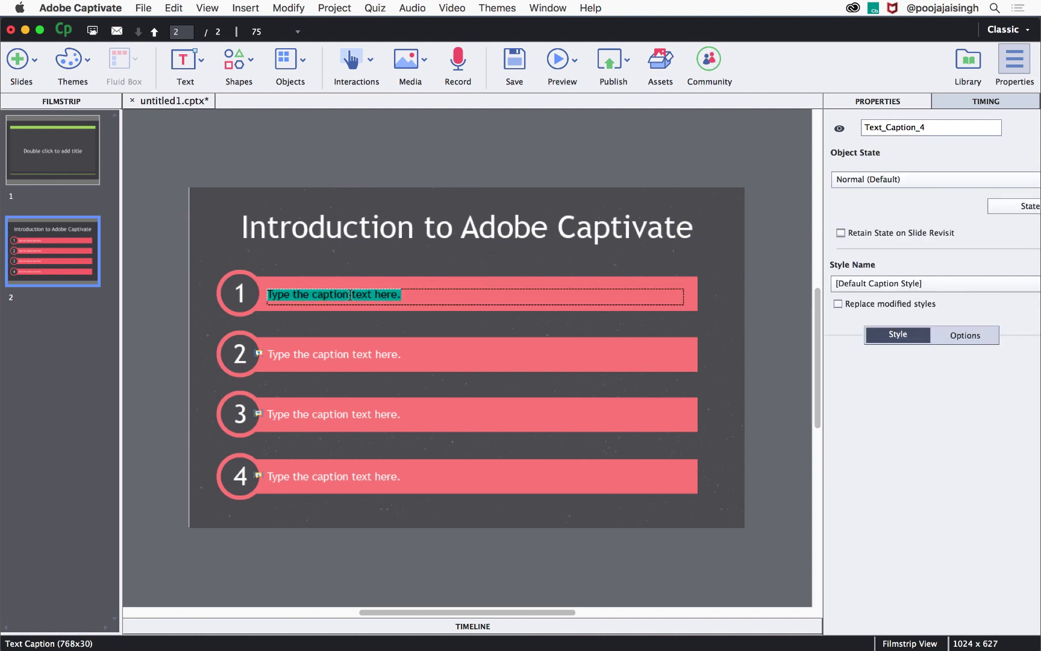
left_click(377, 238)
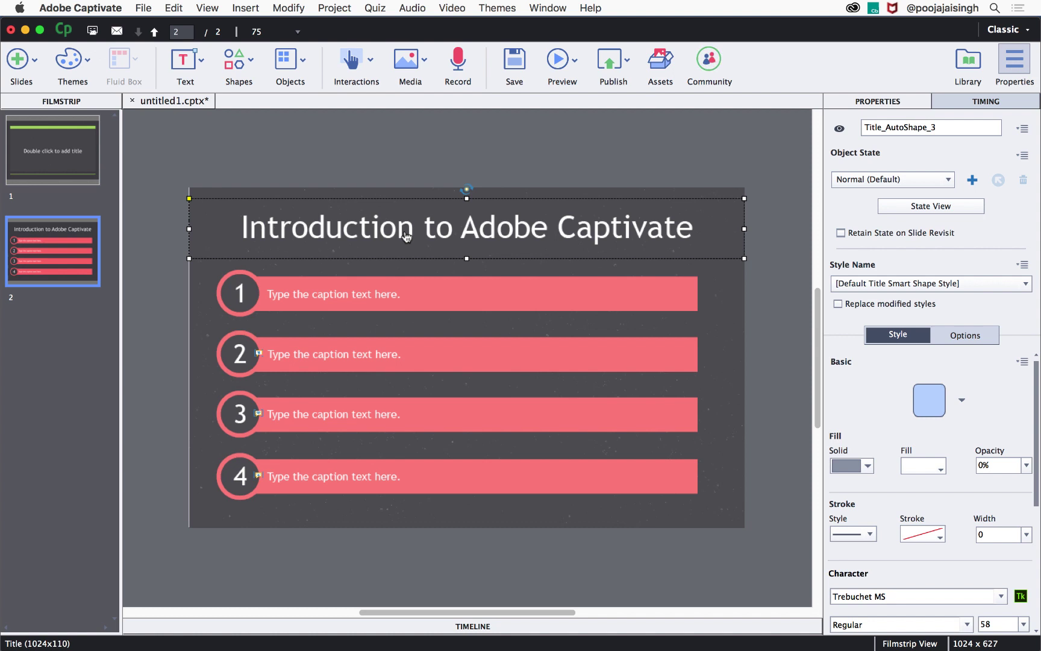
Step: Change the title's font to Helvetica in the Character properties
scroll(1036, 564, "down", 4)
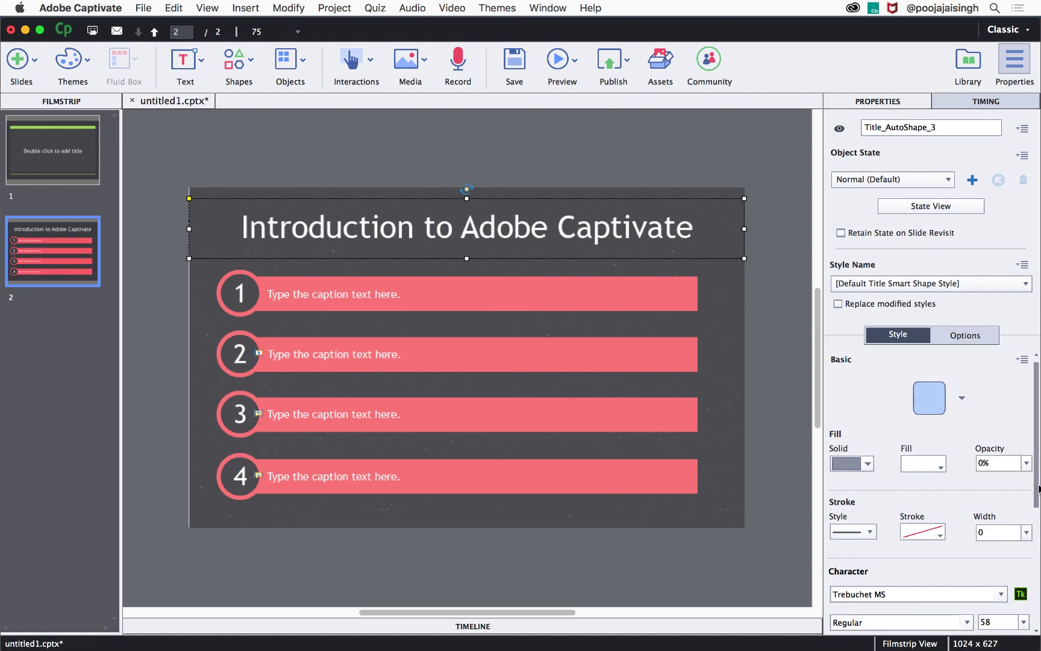
scroll(1024, 512, "down", 5)
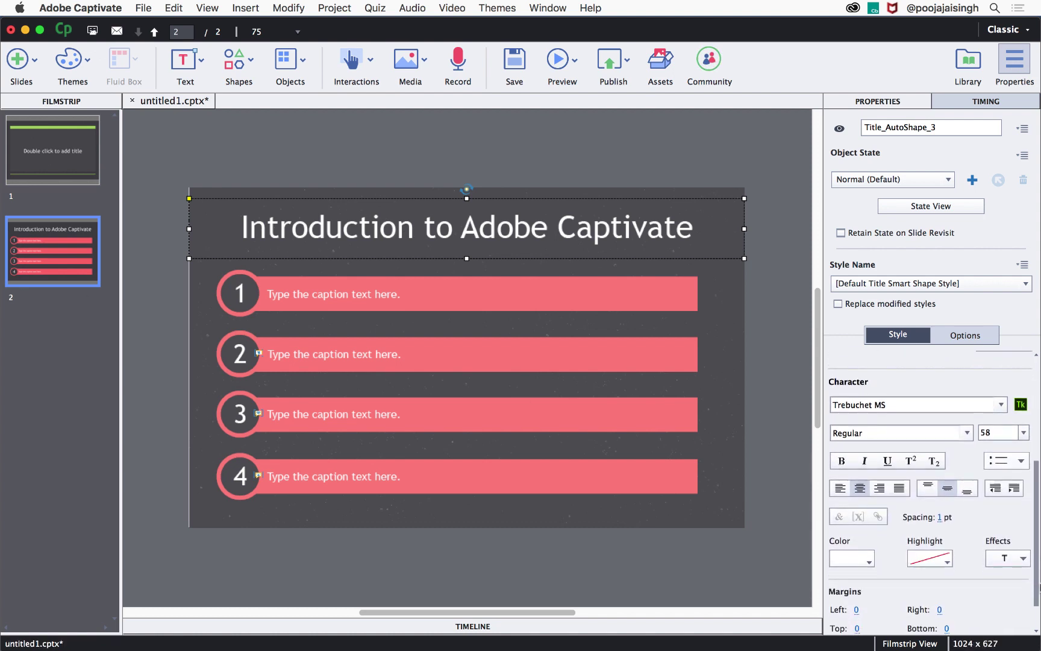
left_click(999, 397)
scroll(1001, 447, "down", 1)
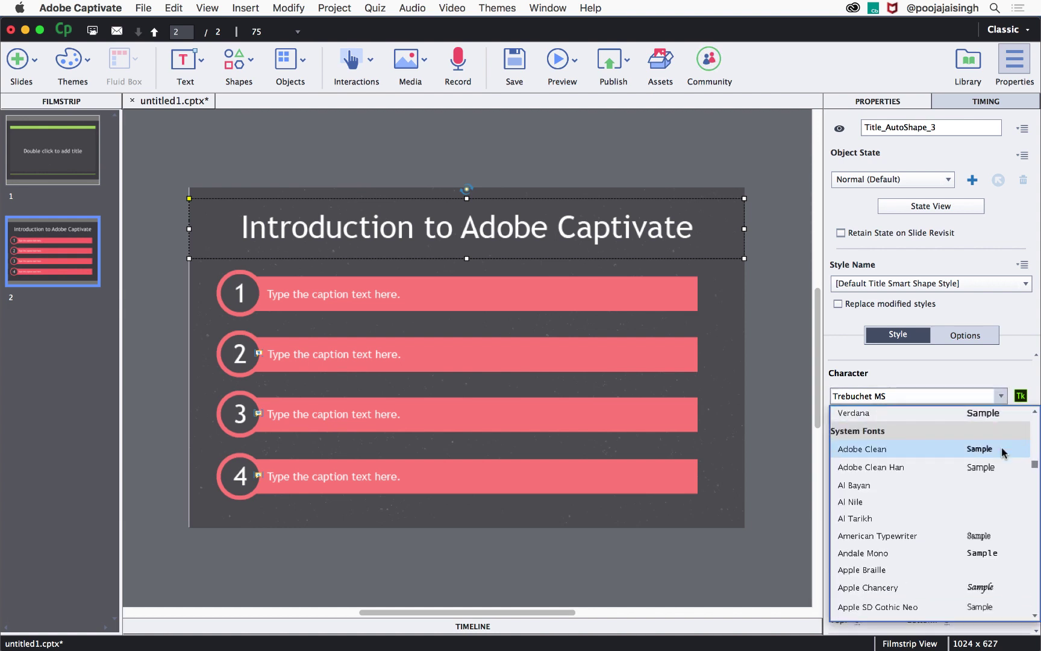
scroll(1001, 446, "up", 4)
left_click(993, 512)
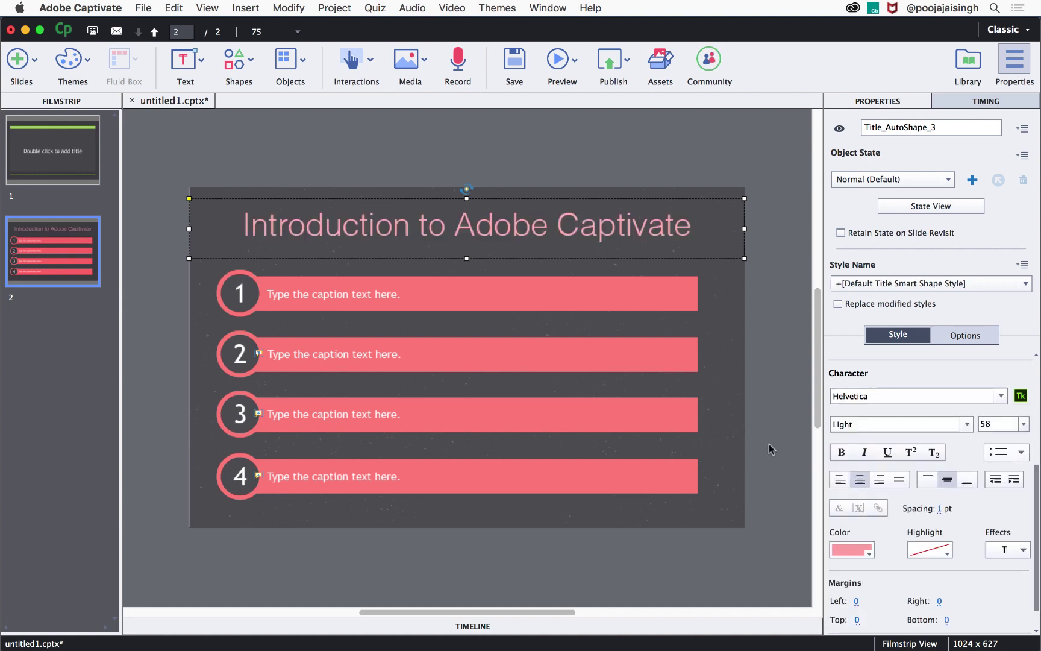
Step: Go to slide 1 and delete its title placeholder
left_click(403, 64)
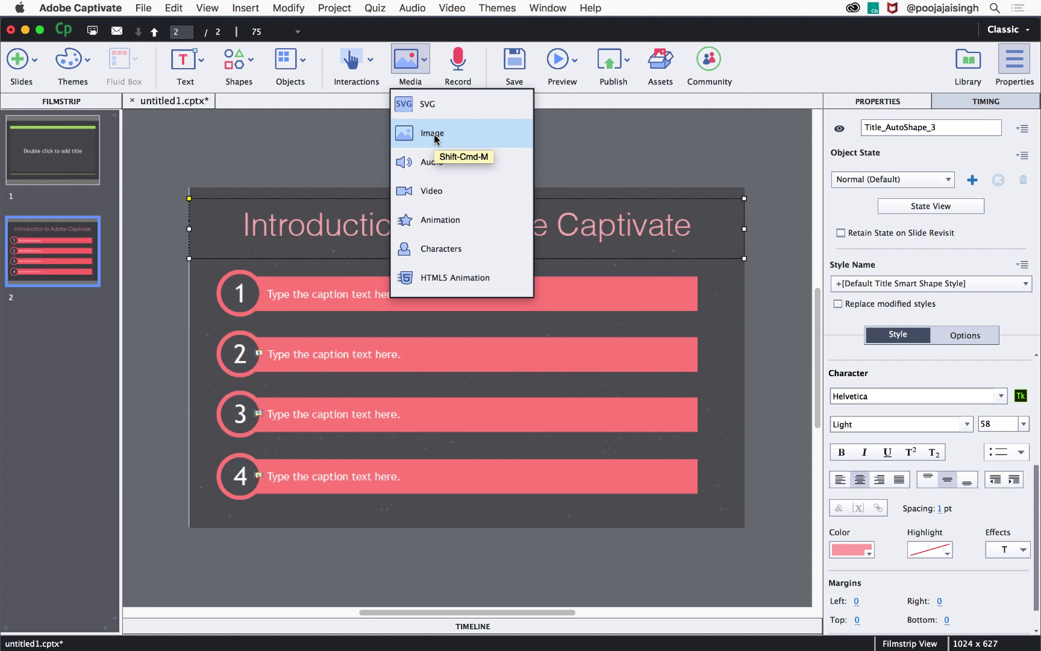
left_click(89, 158)
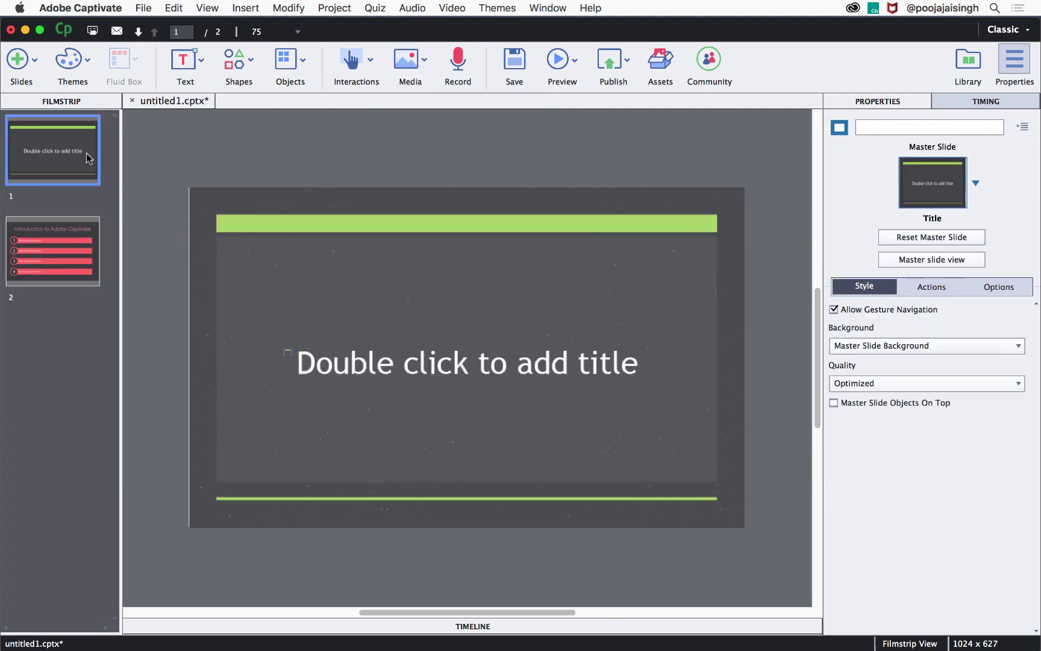
left_click(375, 367)
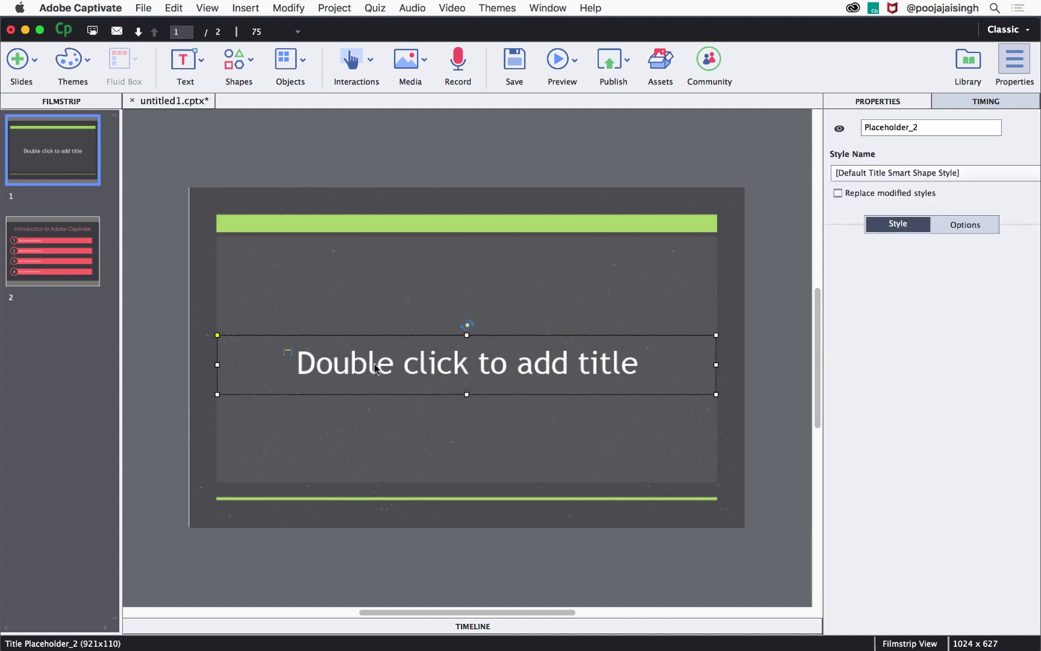
key("Delete")
key("Return")
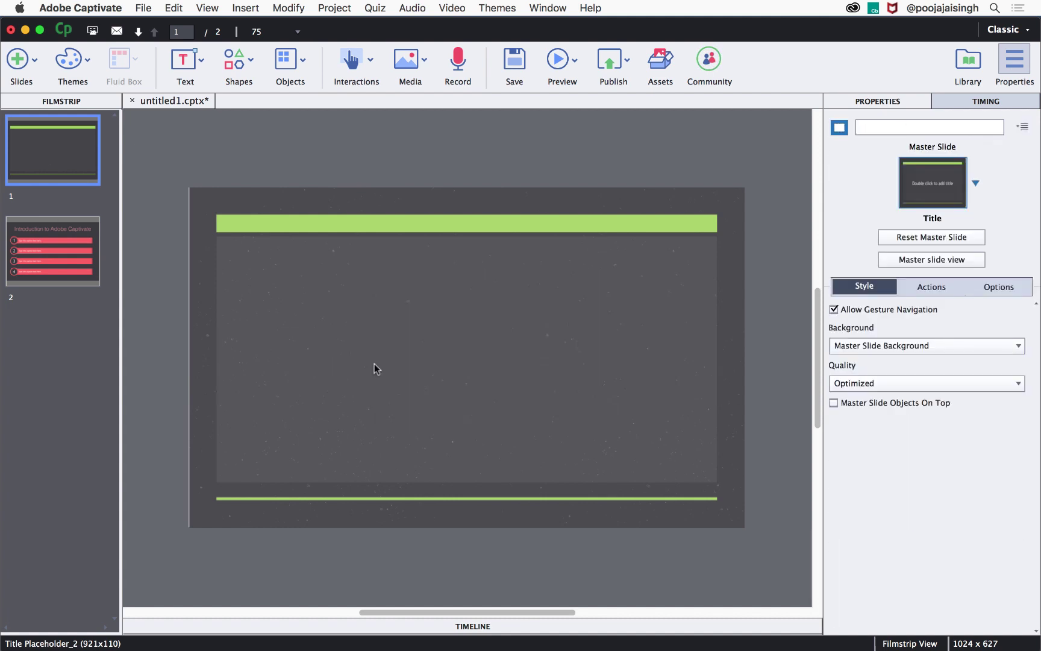
Step: Insert the Business blue-shirted man in thumbs-up pose, high resolution, half body
left_click(407, 61)
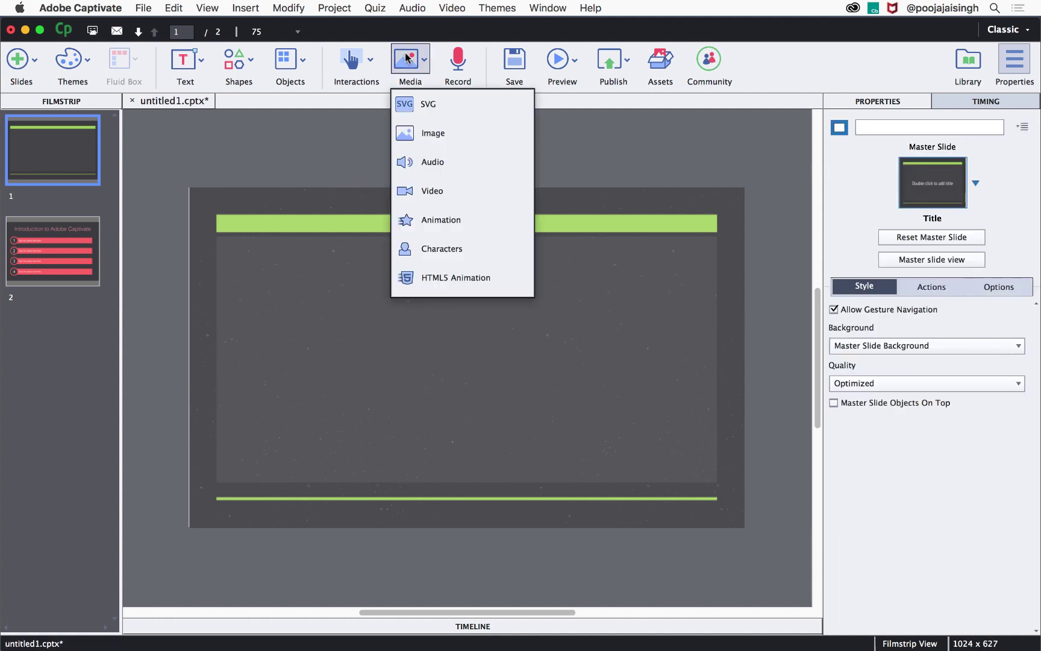
left_click(422, 247)
left_click(157, 181)
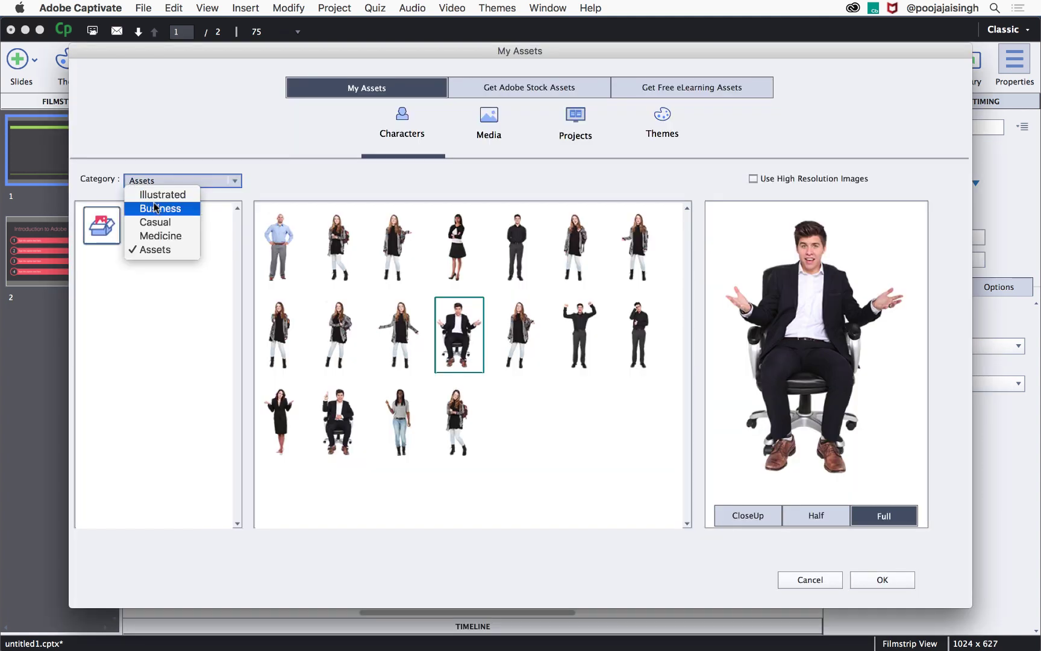
left_click(156, 209)
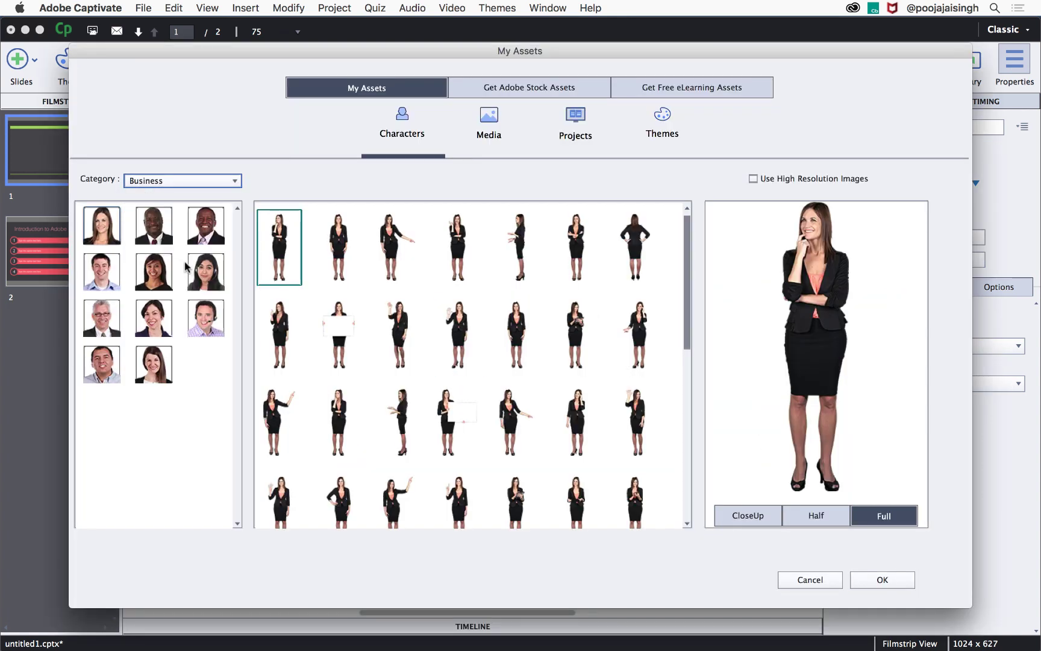
left_click(200, 272)
left_click(206, 220)
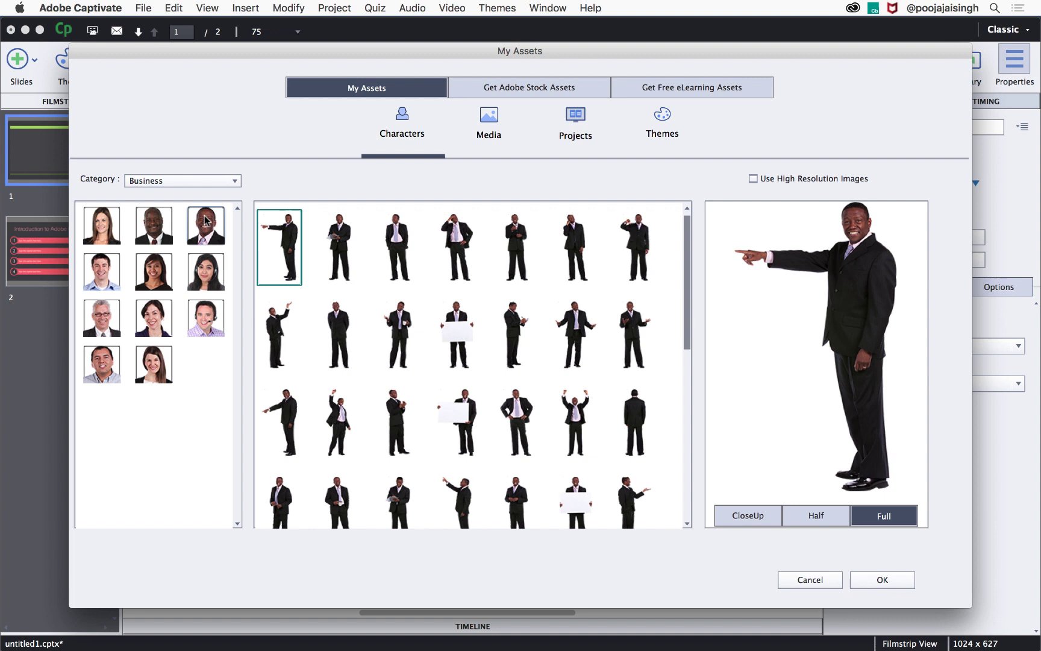
left_click(102, 224)
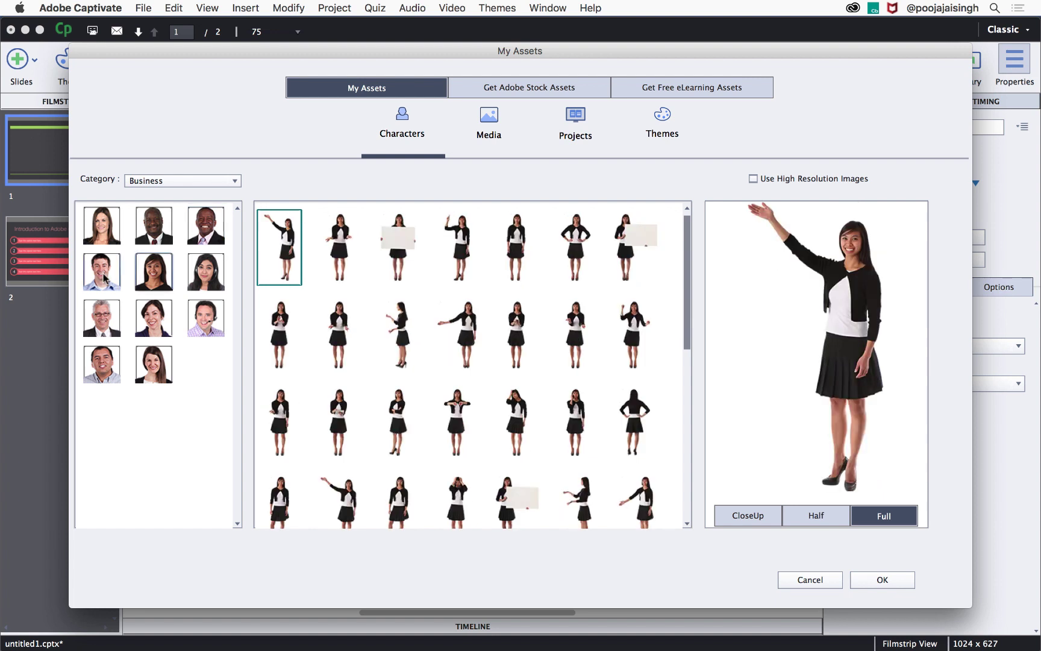
left_click(102, 272)
left_click(397, 256)
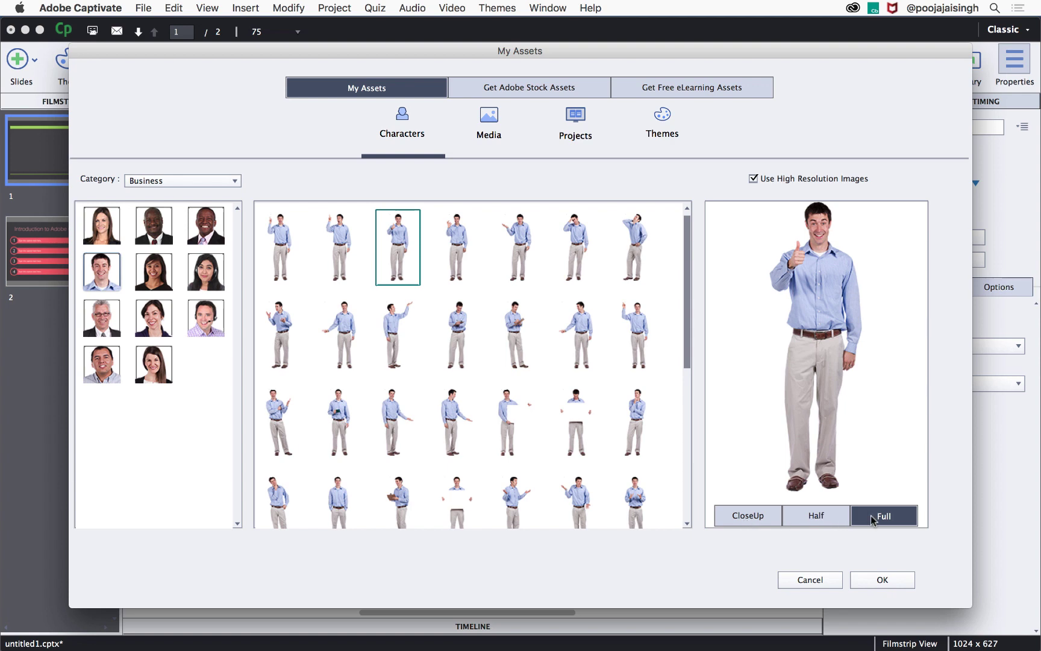
left_click(811, 517)
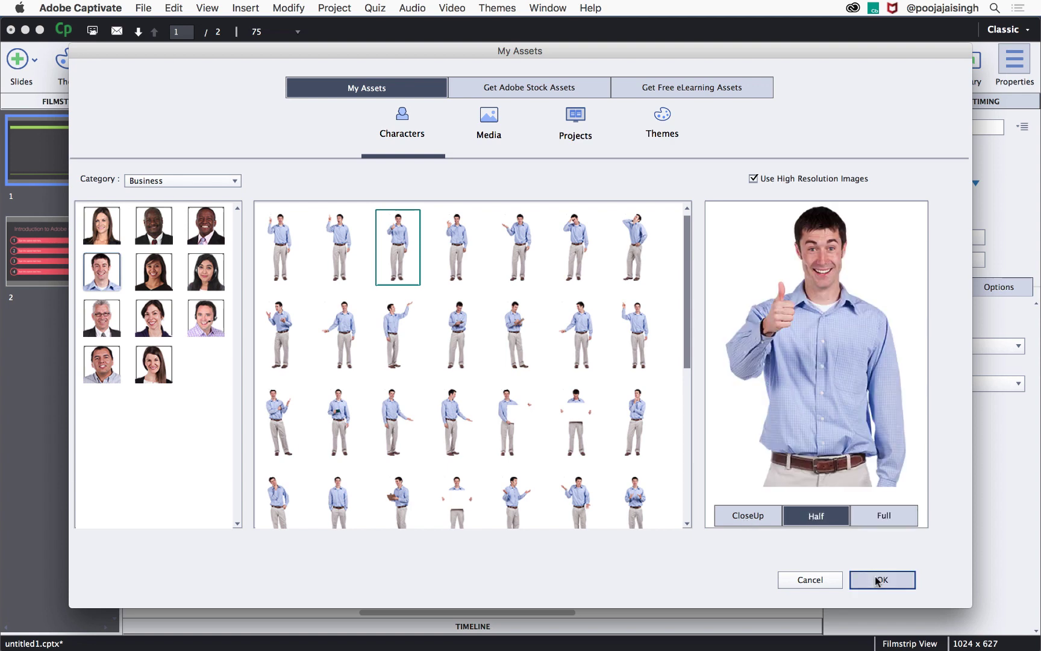
left_click(879, 579)
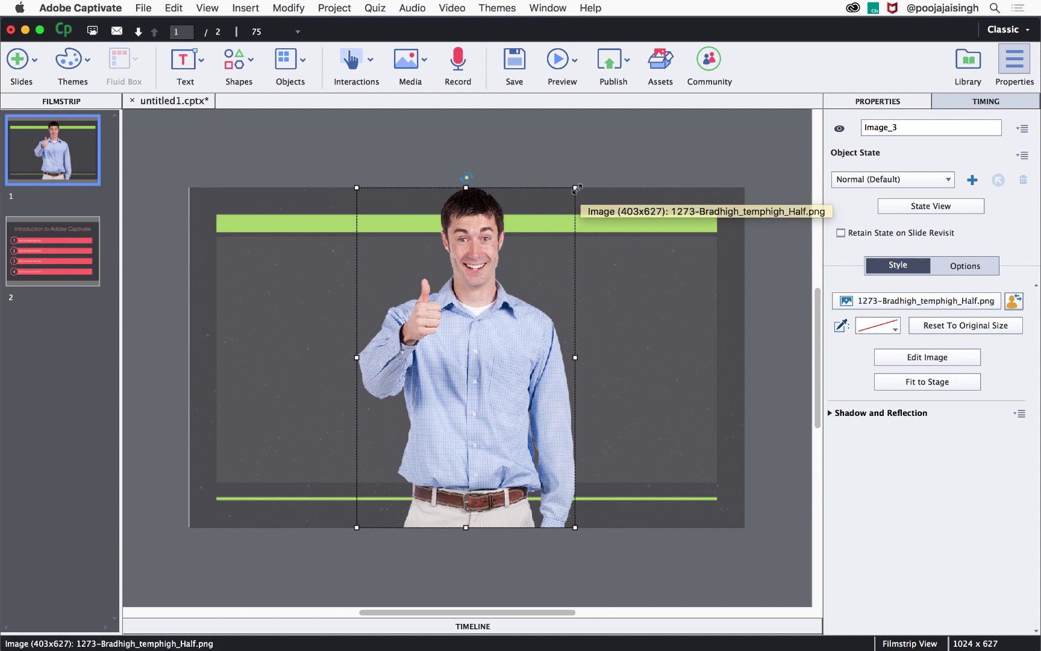
Step: Resize the character to 278 x 433 and move it to the slide's right side
left_click_drag(577, 188, 508, 292)
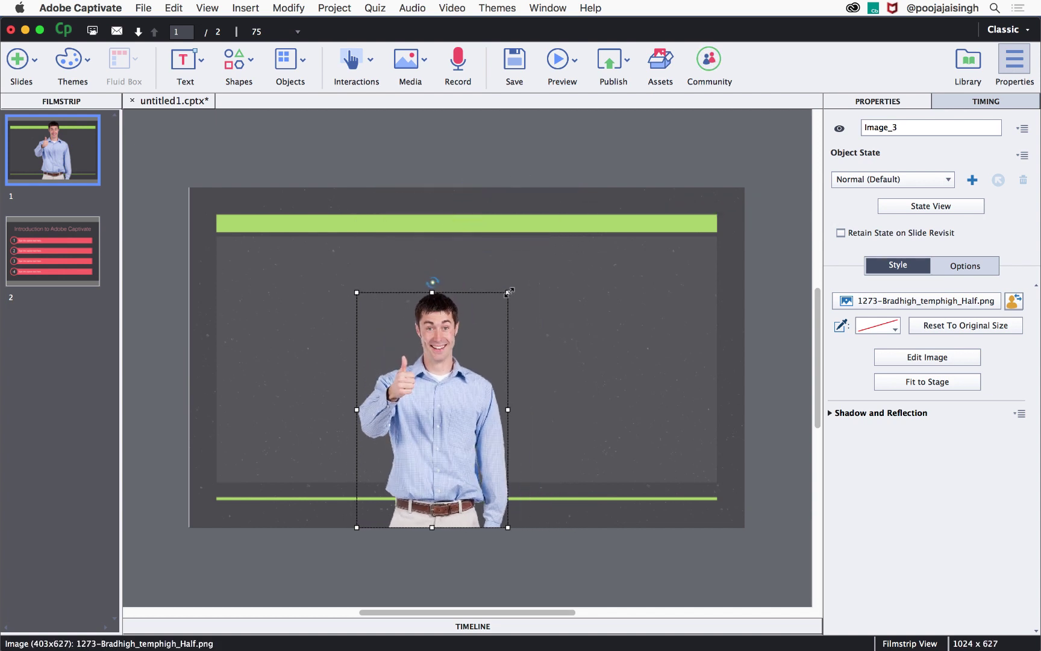
left_click_drag(482, 416, 588, 373)
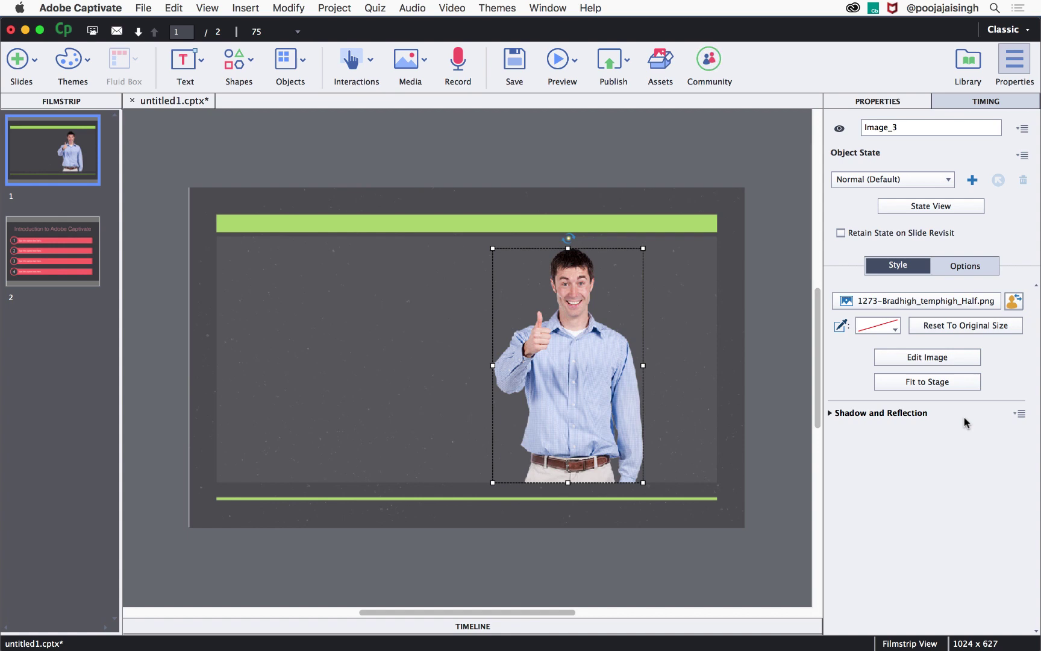
left_click(931, 359)
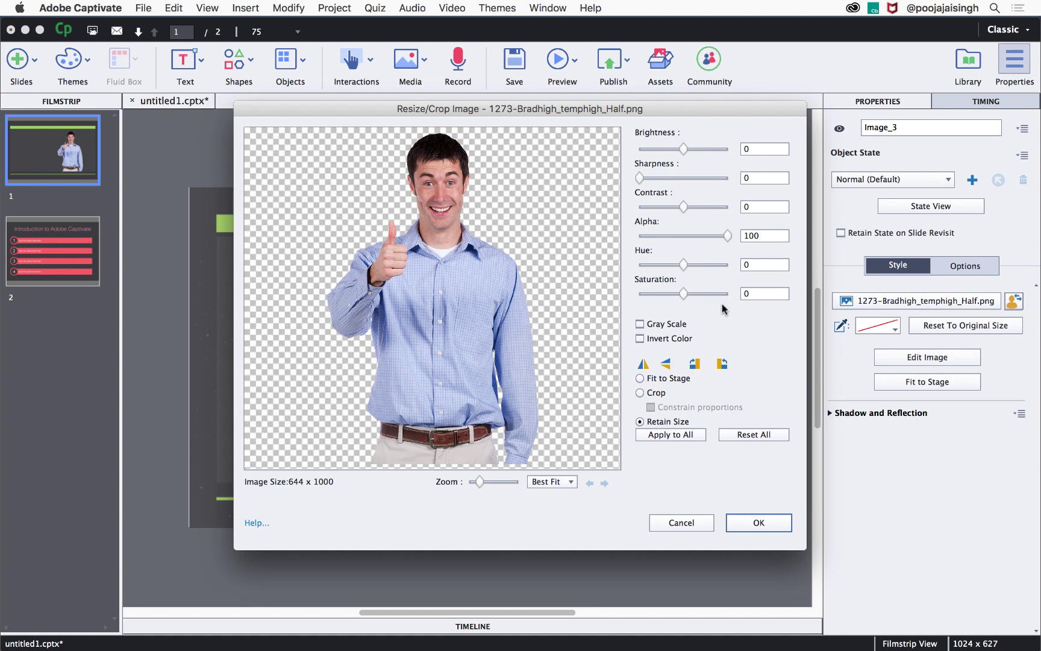
left_click(689, 522)
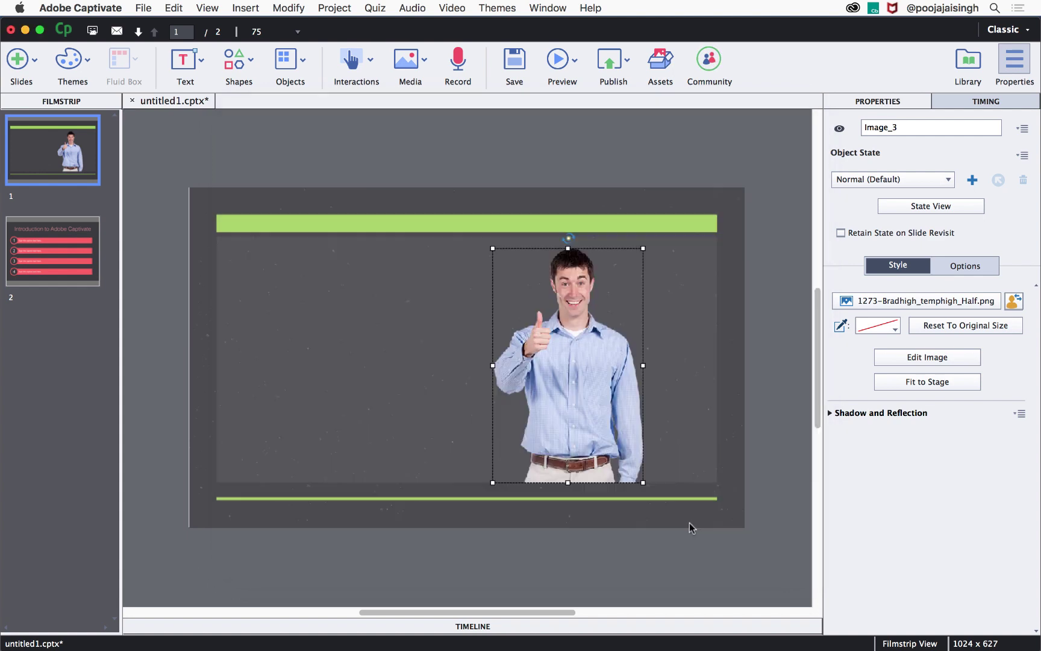
Step: Open the Characters dialog again and browse the Medicine category
left_click(410, 60)
left_click(462, 245)
left_click(181, 180)
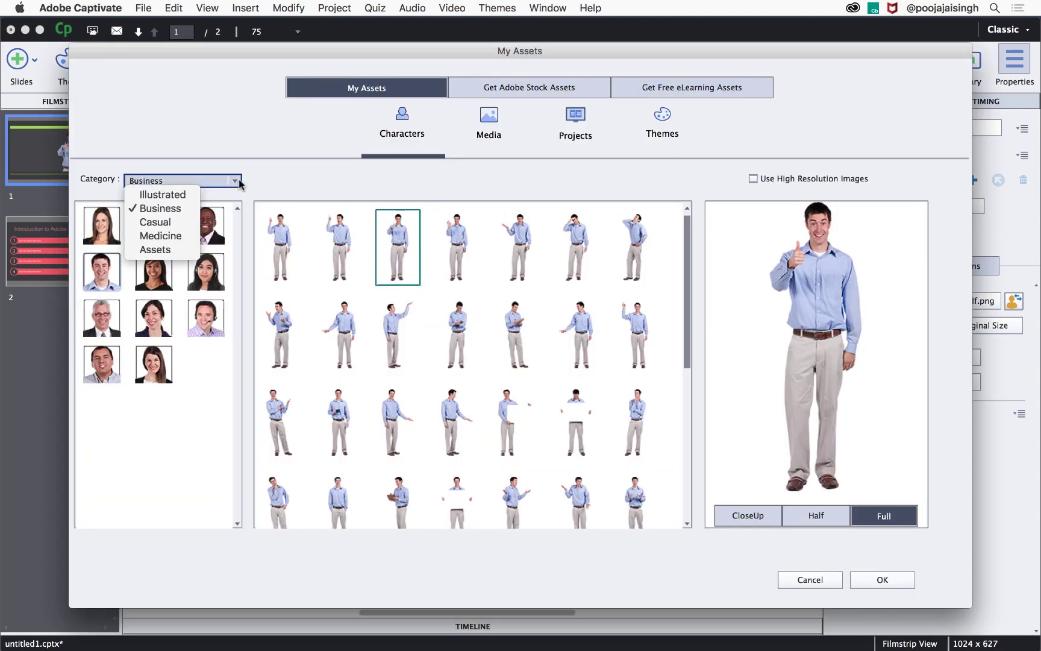
left_click(179, 235)
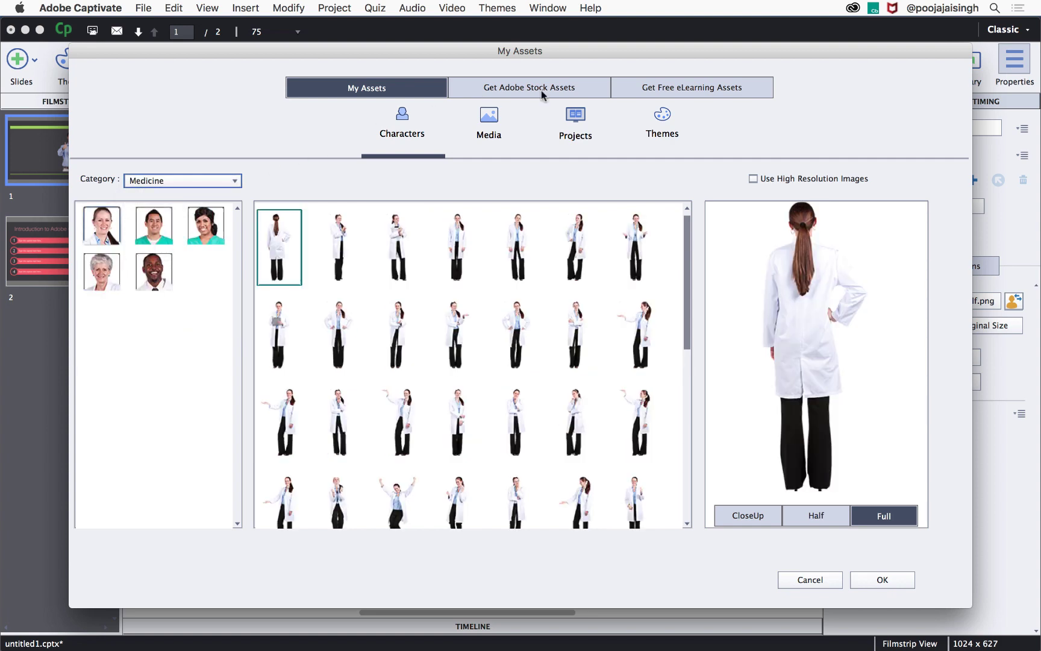
Step: Download the 582 x 1702 PNG of International cutout image 9369361 from the Cutout People Library
left_click(725, 90)
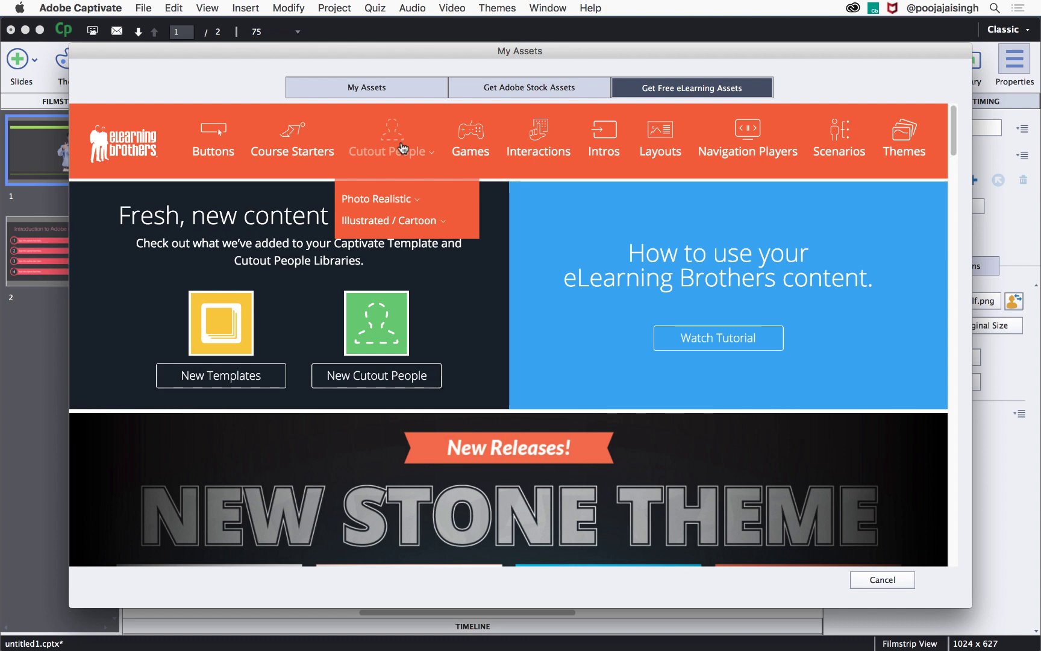
left_click(401, 147)
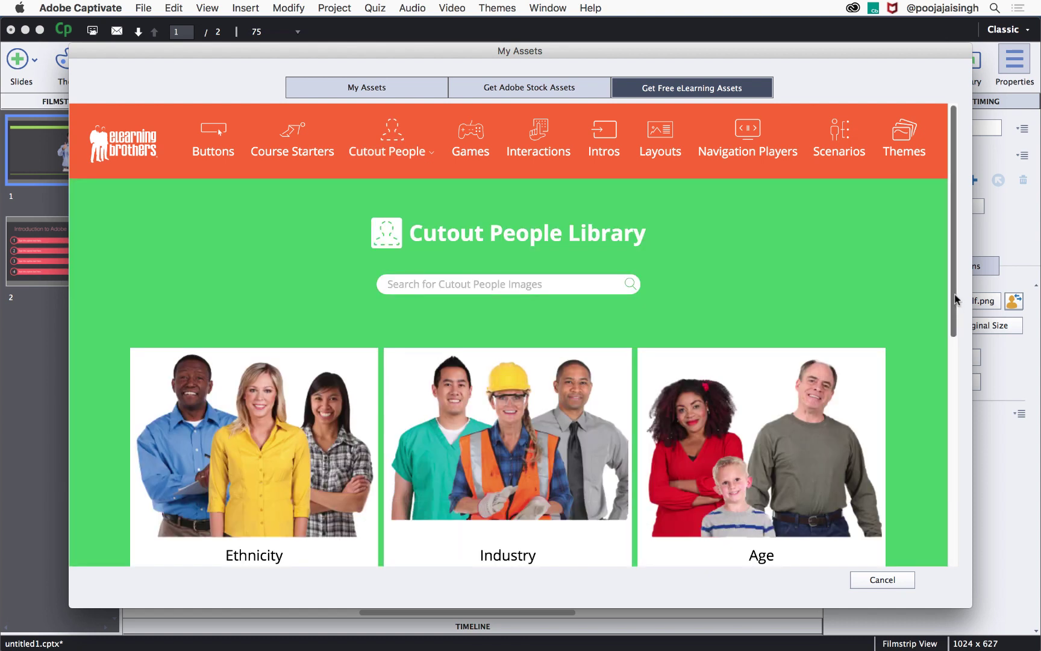
left_click_drag(955, 300, 953, 452)
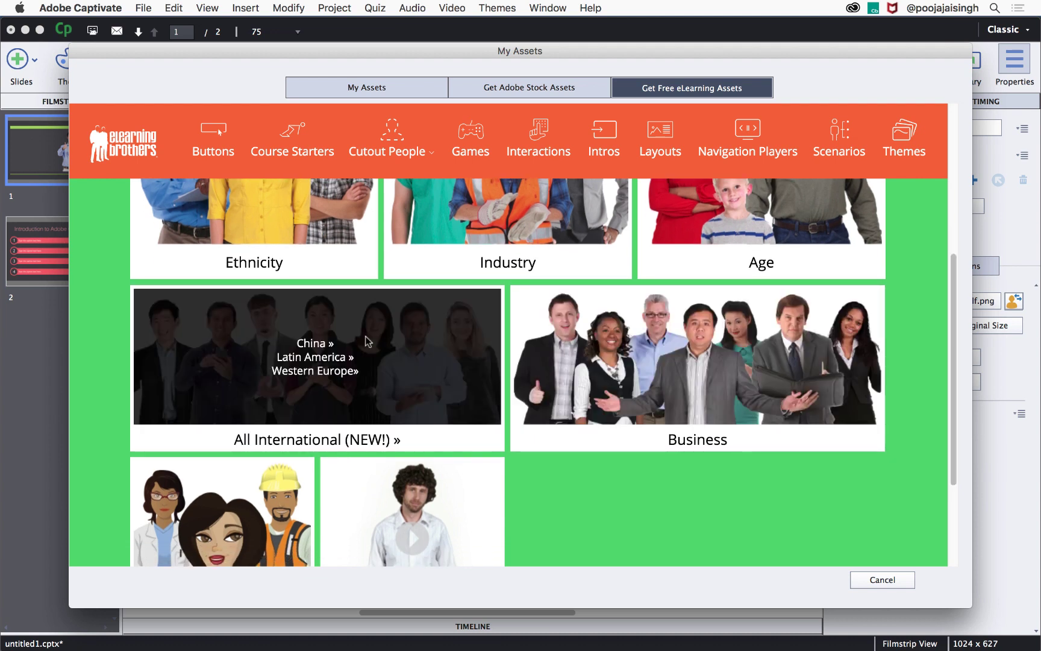
left_click(366, 342)
mouse_move(449, 295)
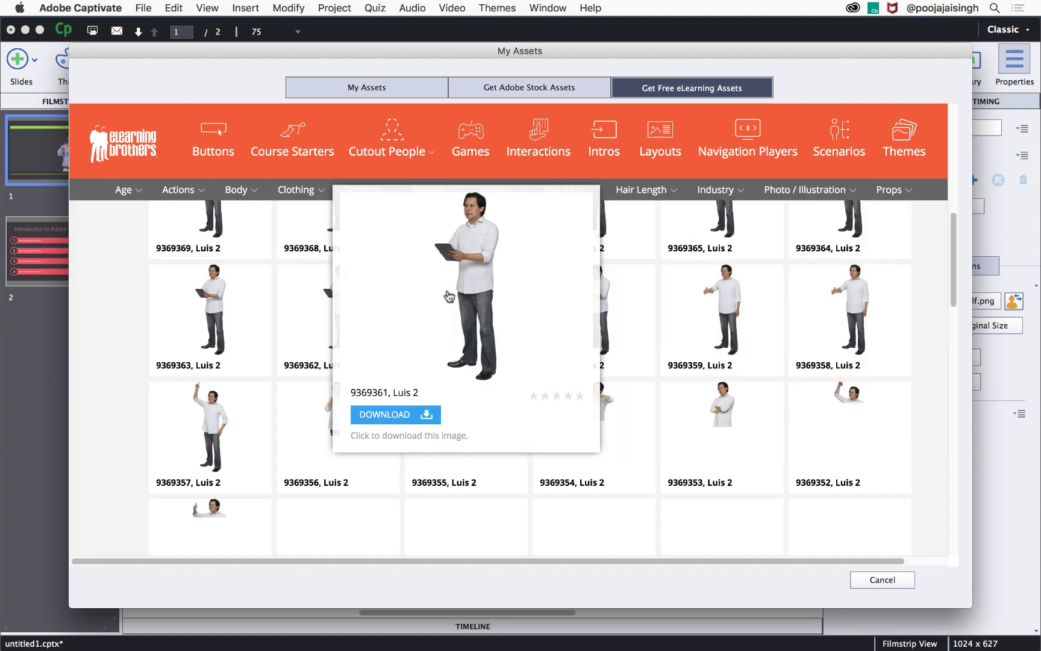
left_click(417, 415)
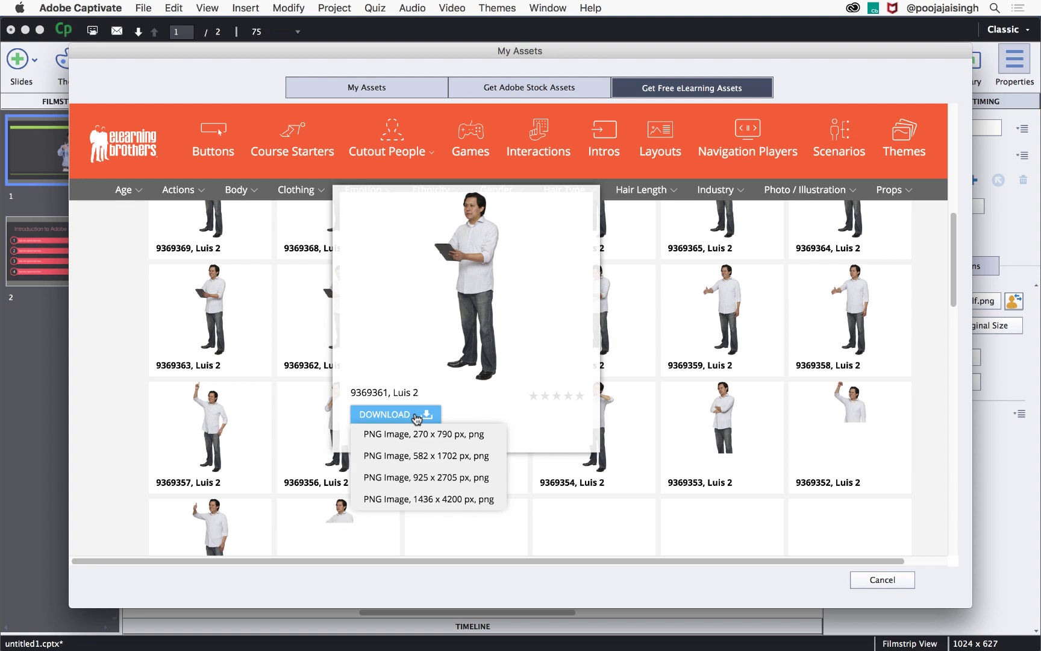
left_click(415, 458)
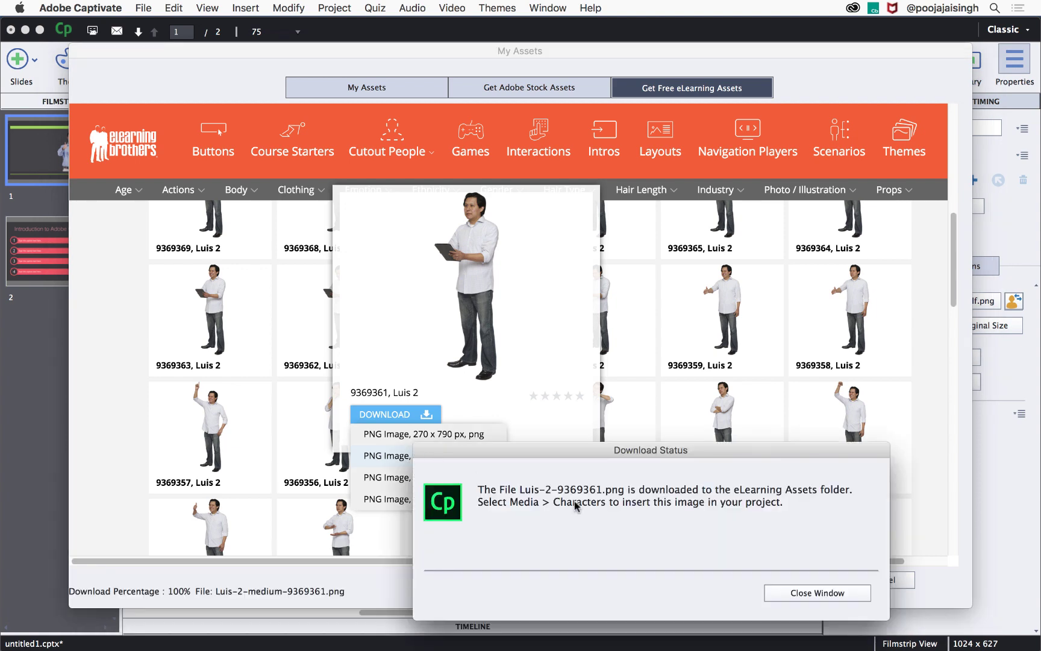
Step: Dismiss the download report, then list eLearning Brothers Captivate scenarios and Captivate interactions (192 results)
left_click(855, 595)
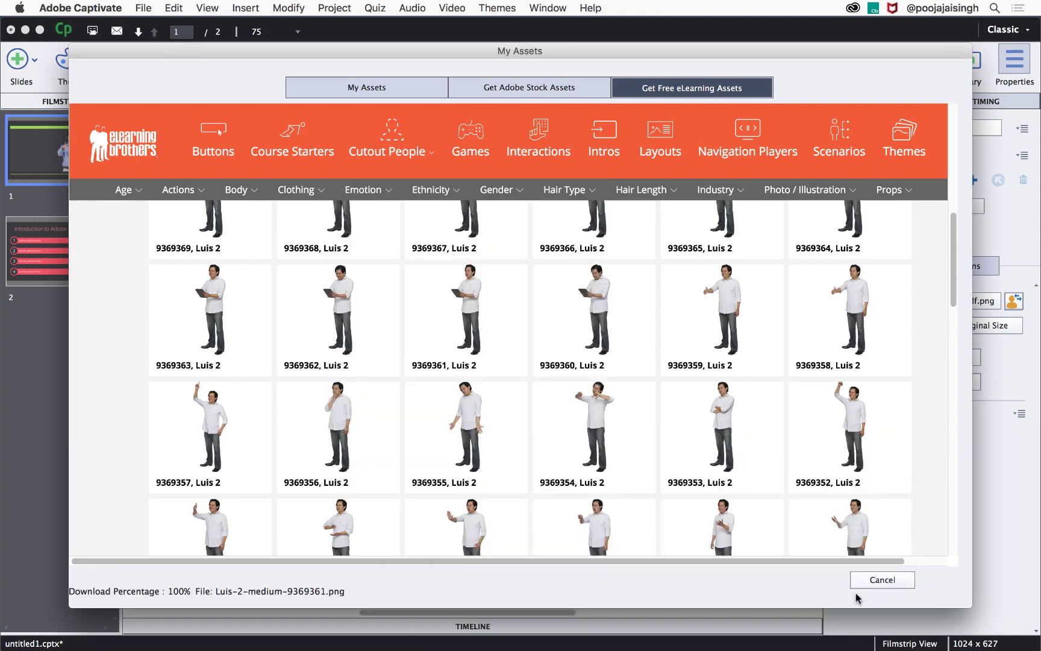
mouse_move(902, 136)
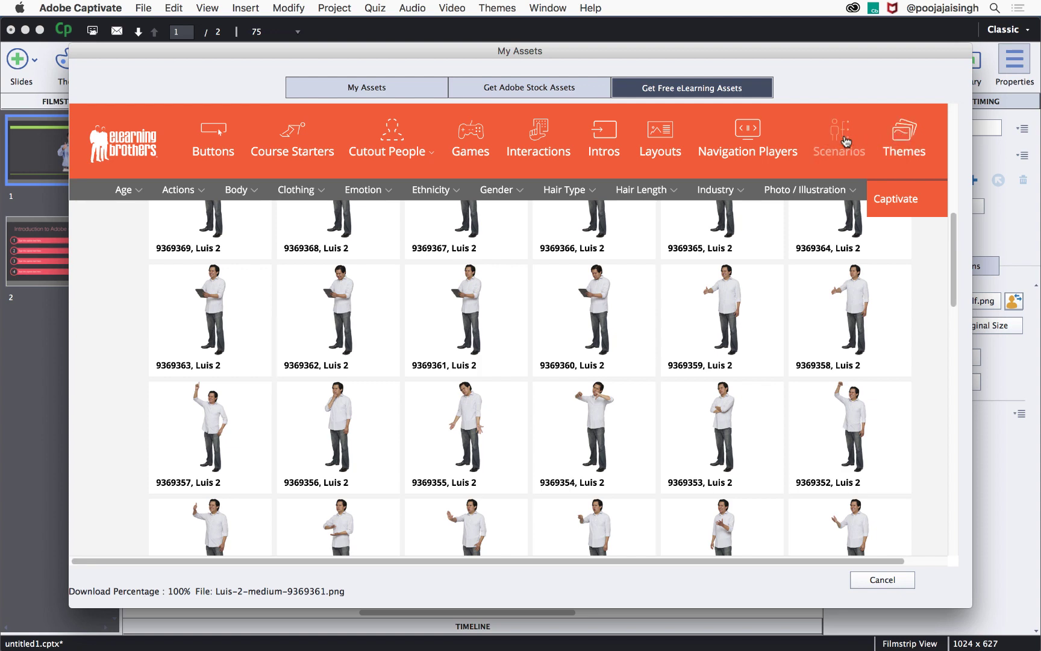
mouse_move(840, 140)
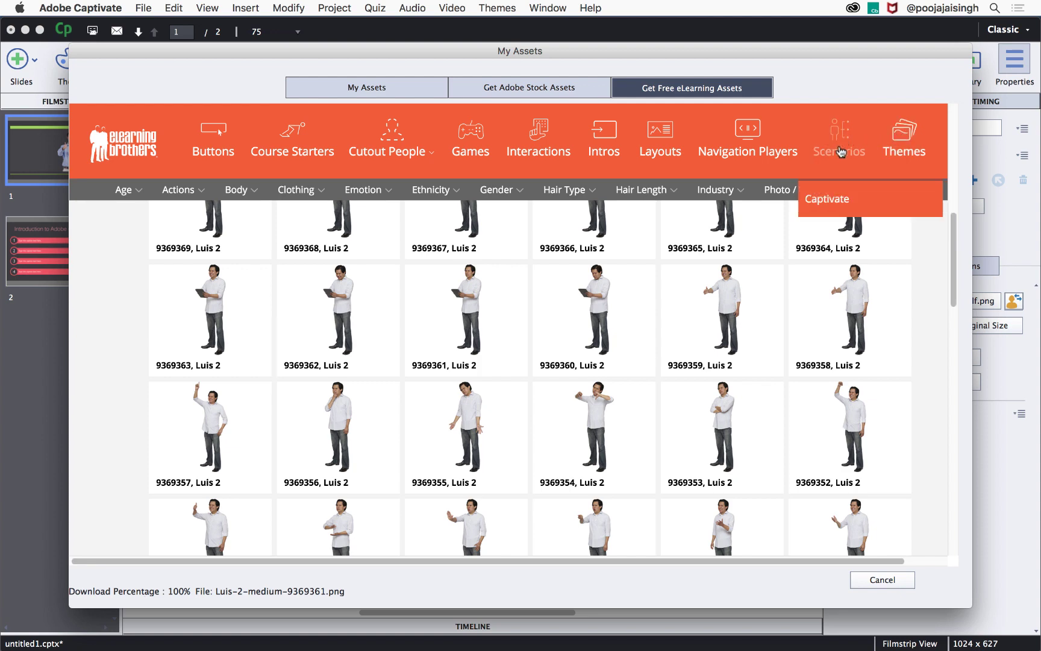
left_click(825, 203)
mouse_move(538, 145)
left_click(525, 201)
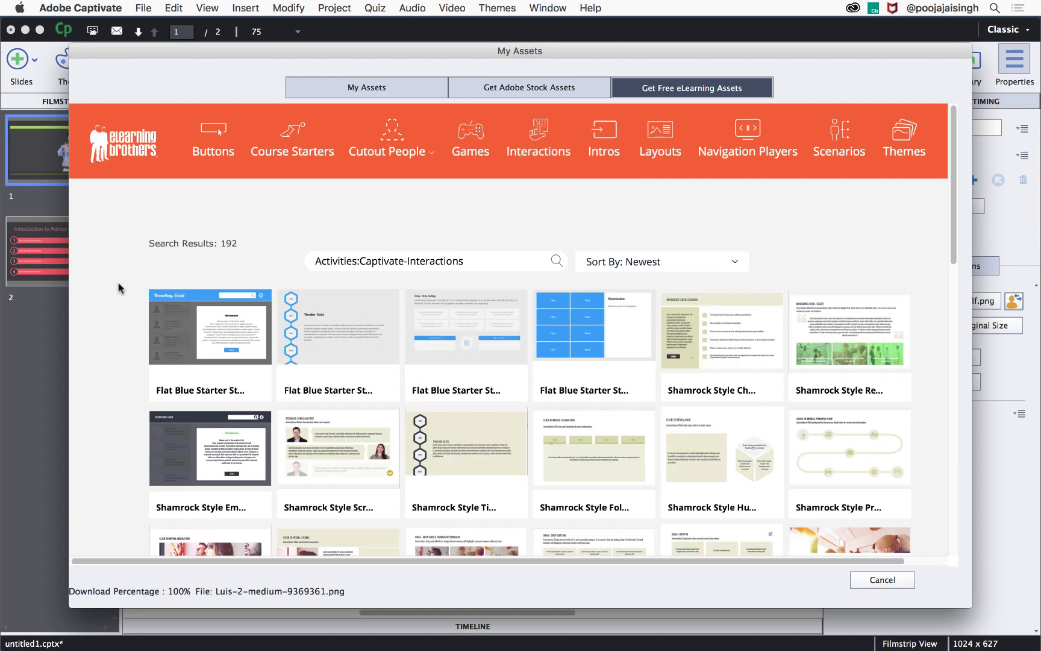
scroll(119, 287, "down", 3)
scroll(121, 284, "up", 3)
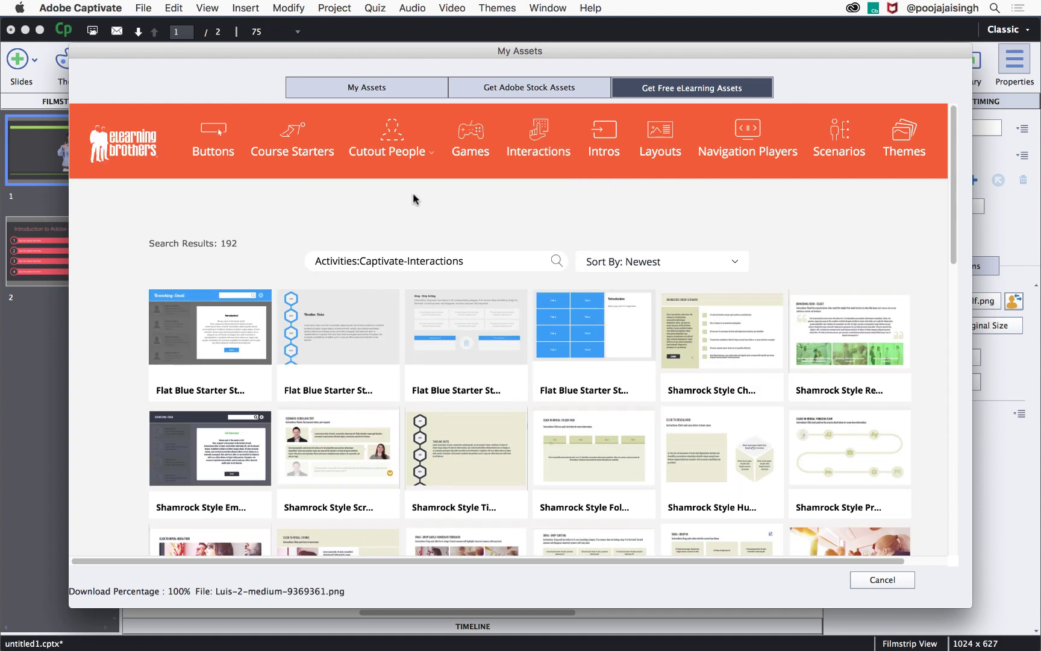
scroll(776, 211, "down", 2)
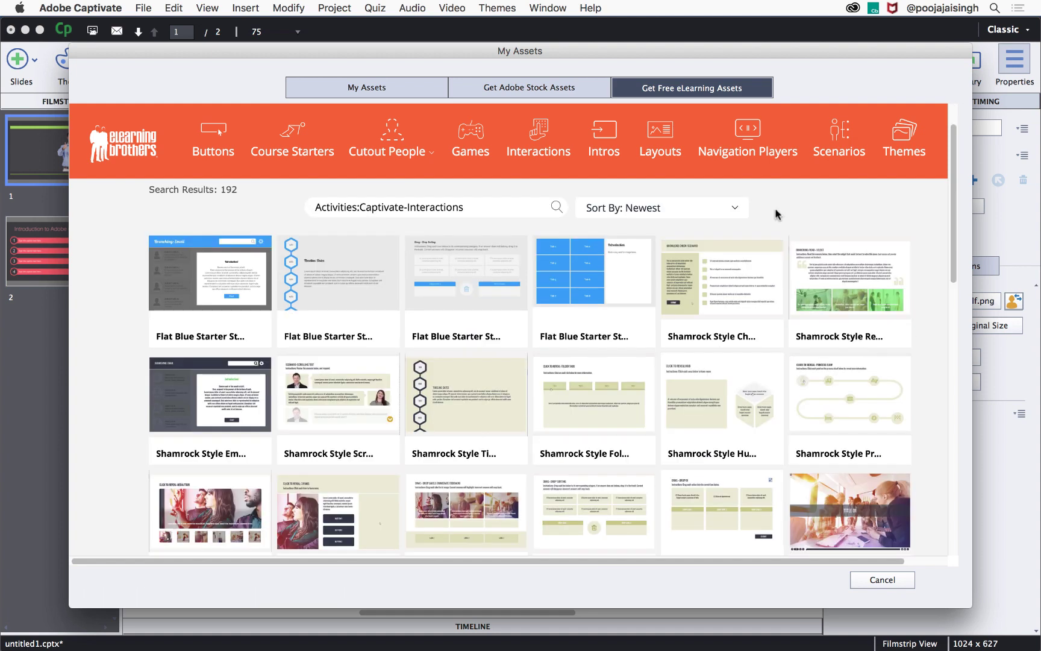
Step: Insert the downloaded tablet-holding man from Assets as a high-resolution half-length character, scaled down
left_click(371, 87)
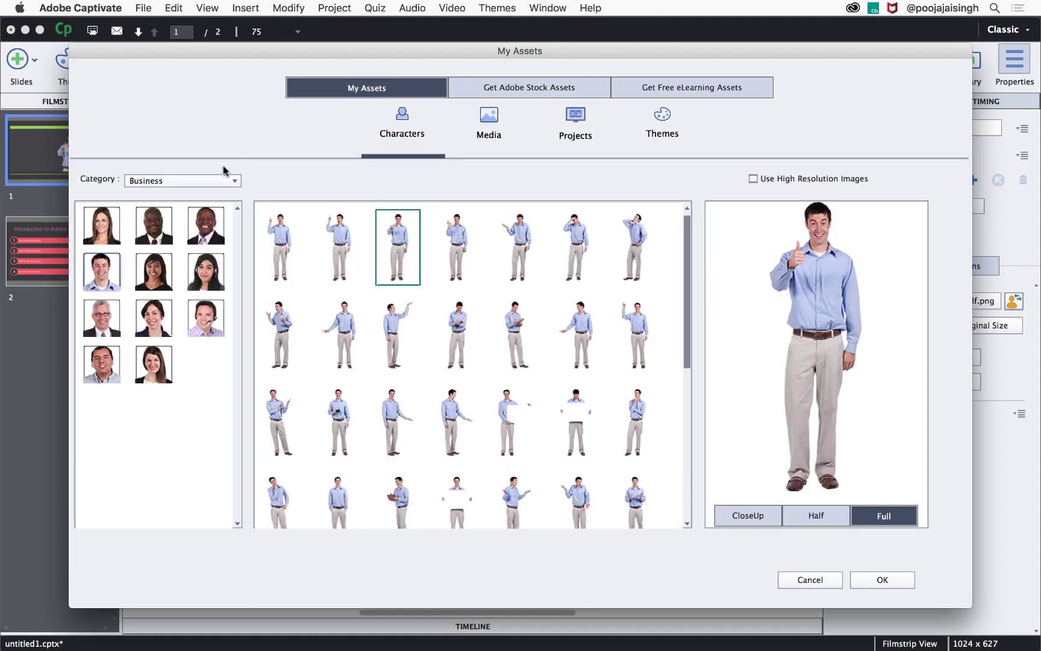
left_click(228, 181)
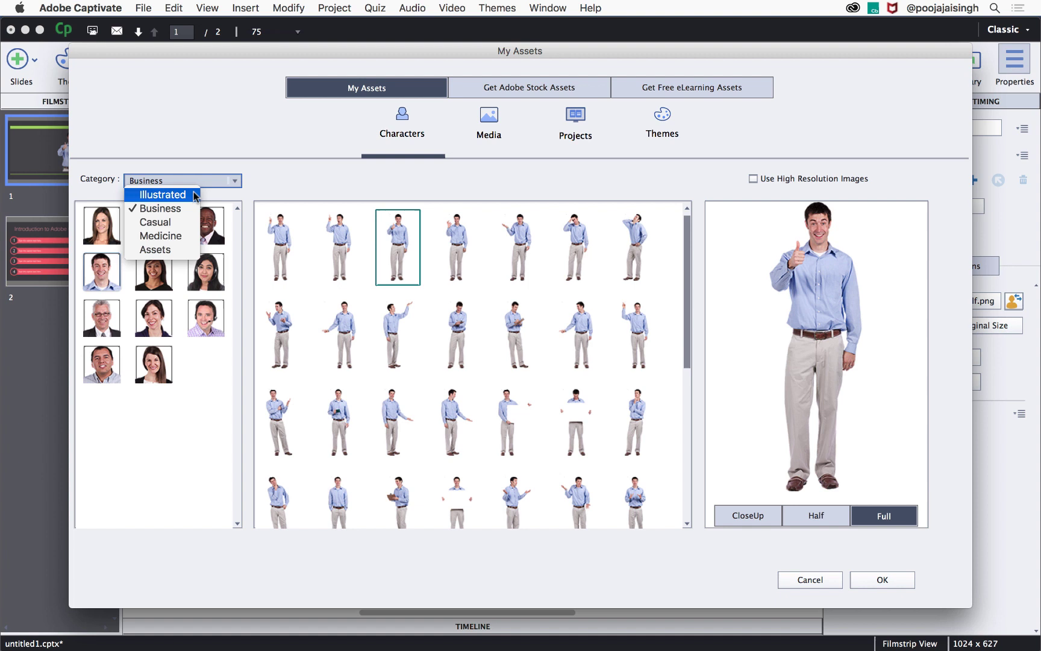
left_click(173, 250)
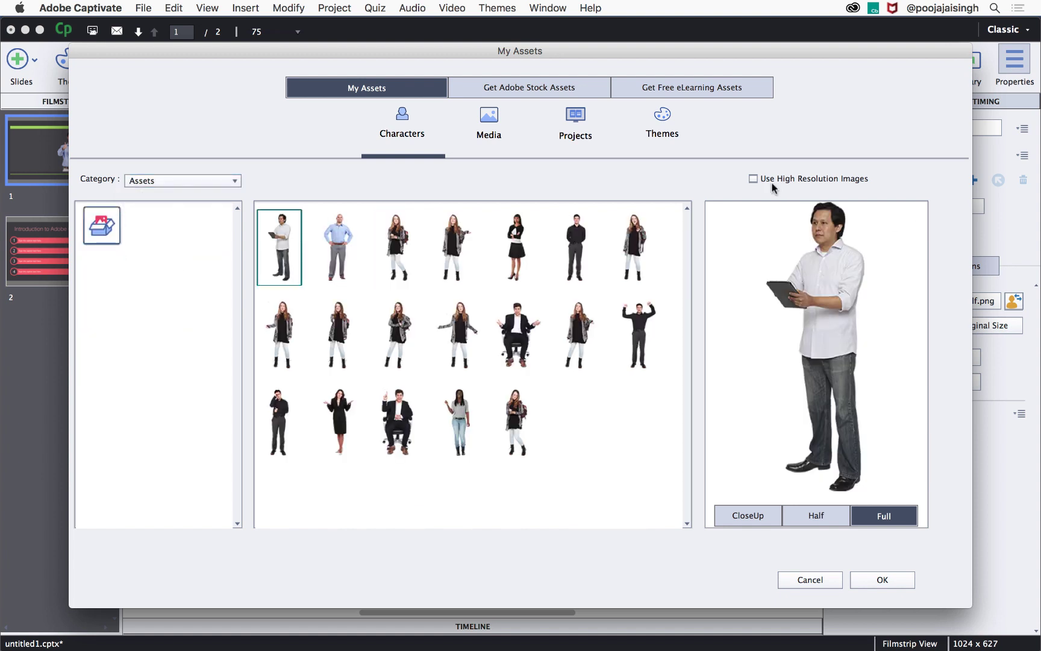
left_click(753, 179)
left_click(820, 516)
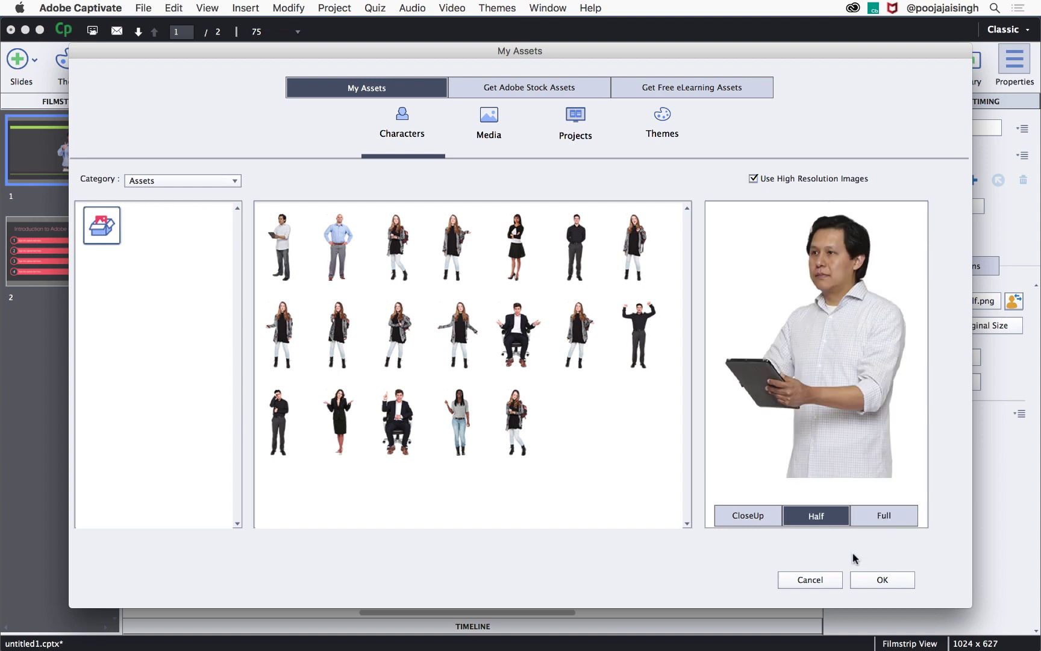
left_click(881, 579)
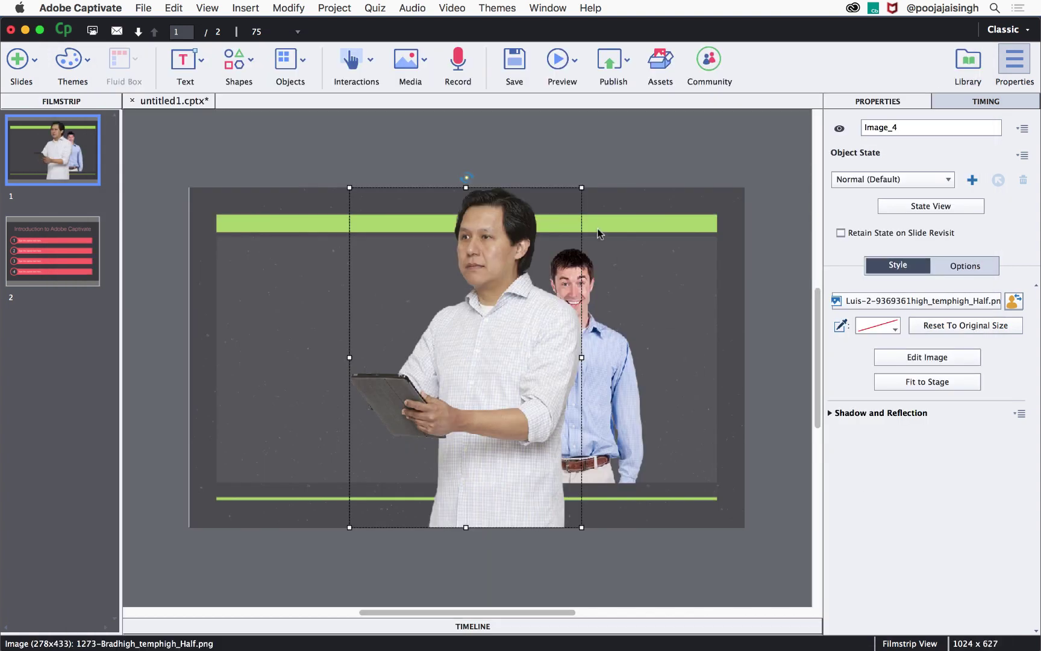
left_click_drag(581, 188, 517, 266)
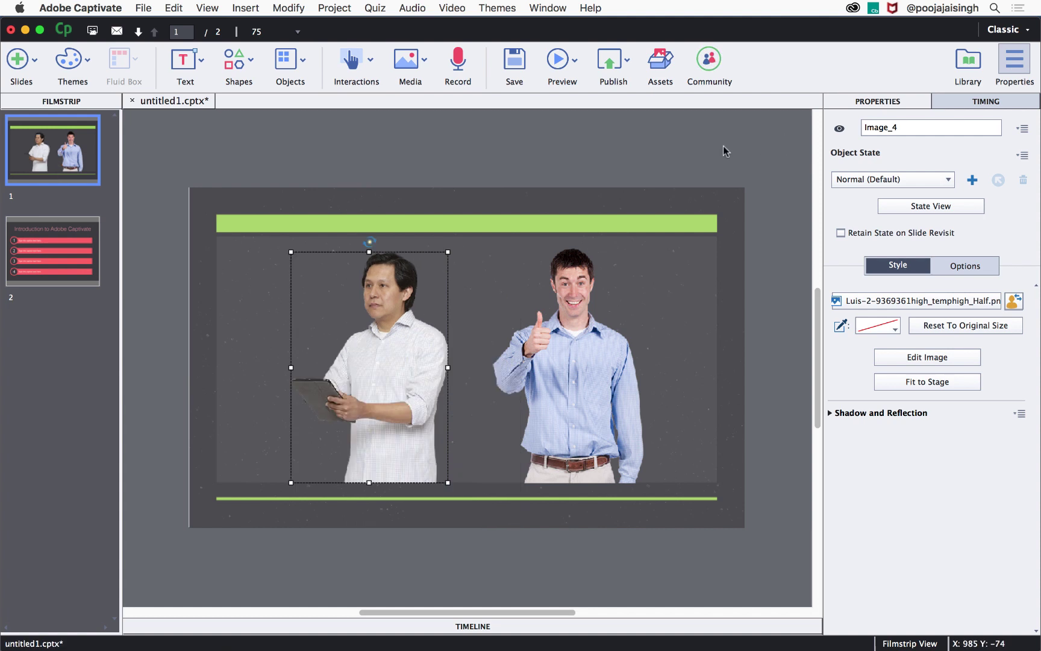
Step: Deselect the image and browse the Text, Shapes, Objects, Interactions and Media menus
left_click(723, 147)
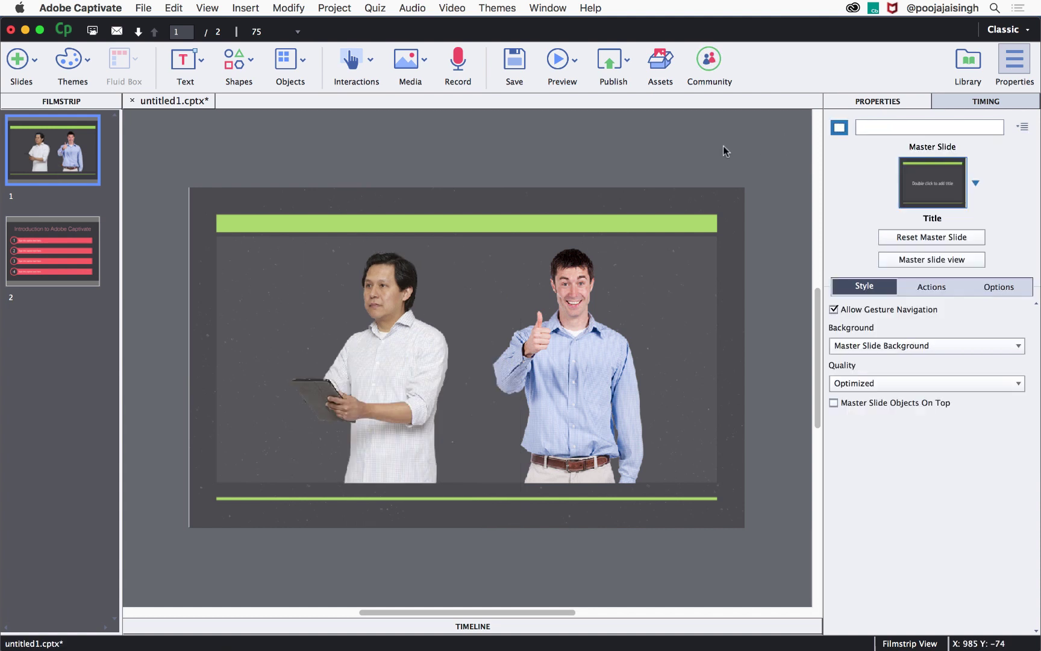
left_click(176, 62)
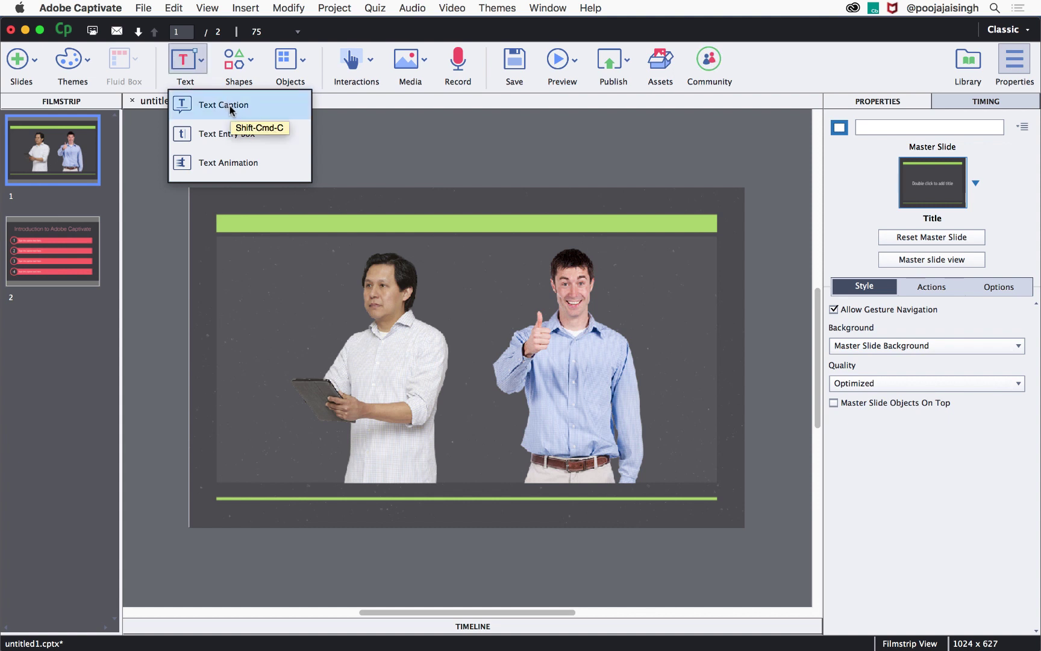
left_click(248, 71)
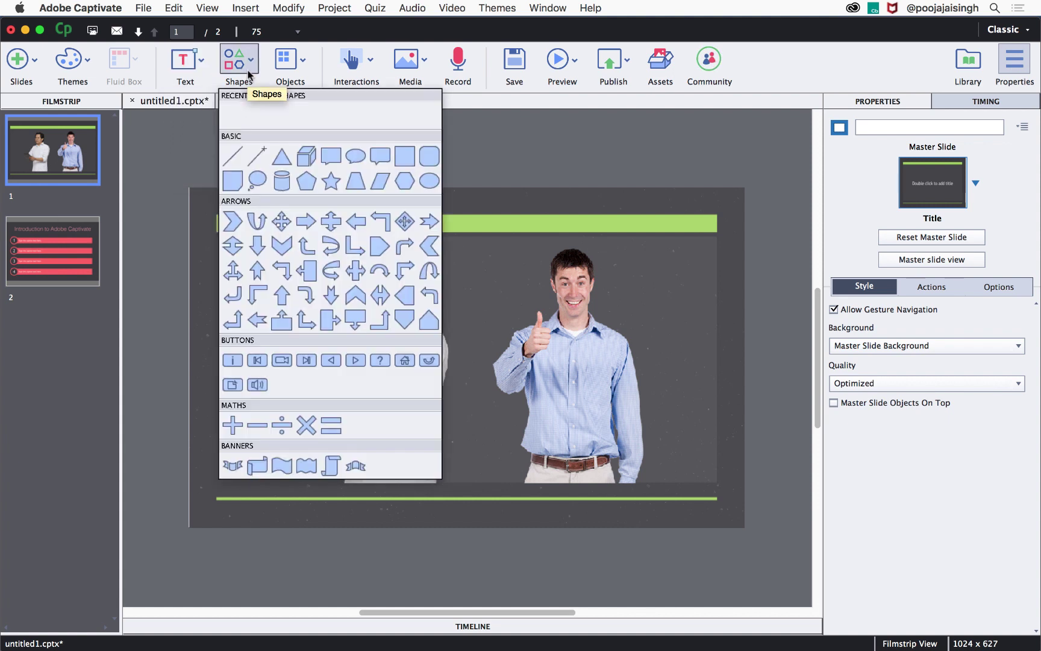
left_click(290, 67)
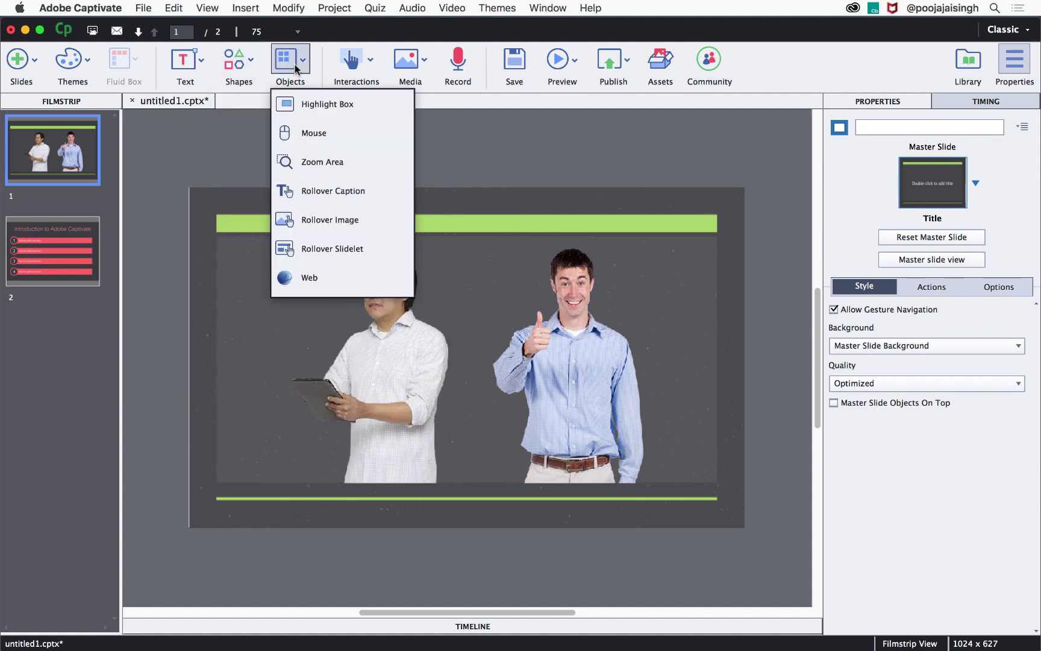
left_click(351, 62)
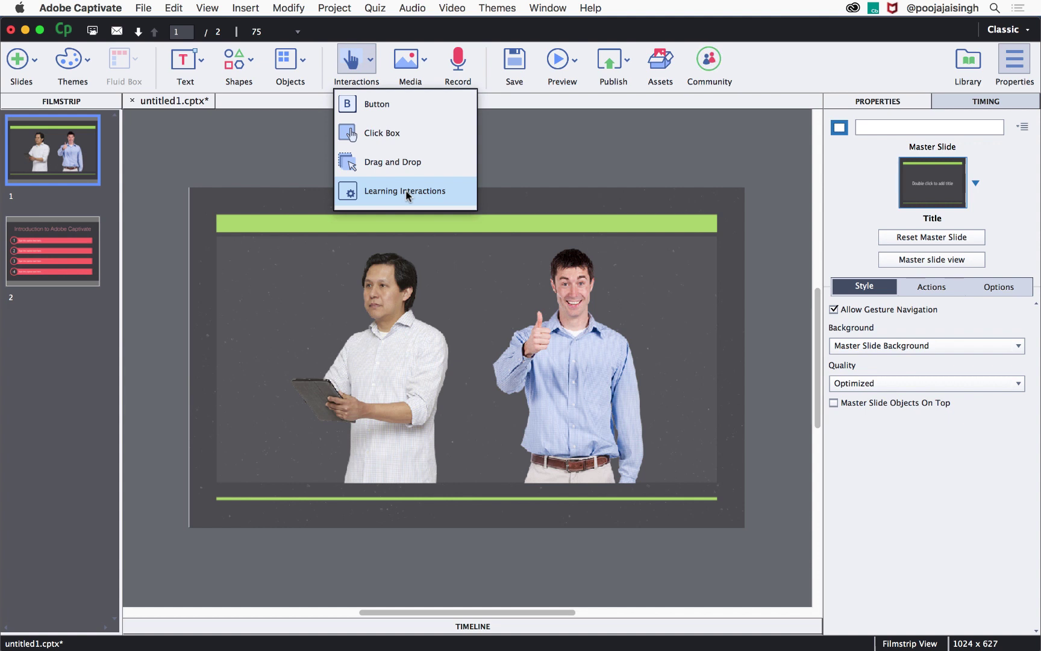
left_click(409, 67)
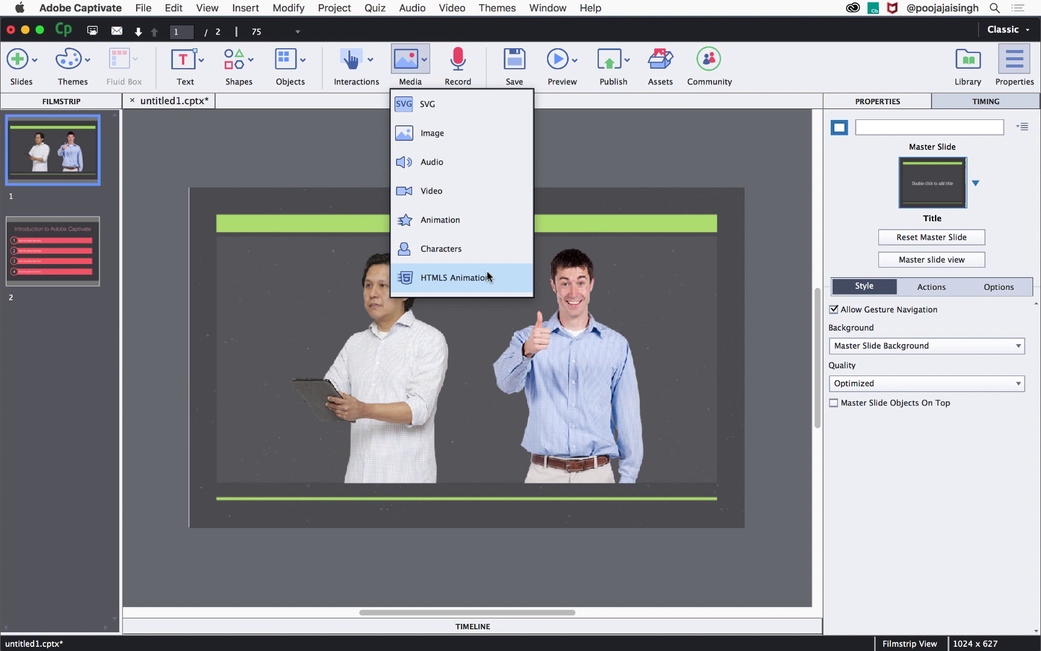
Step: Open the Adobe eLearning Community page in its own tab and scroll through recent posts
left_click(594, 184)
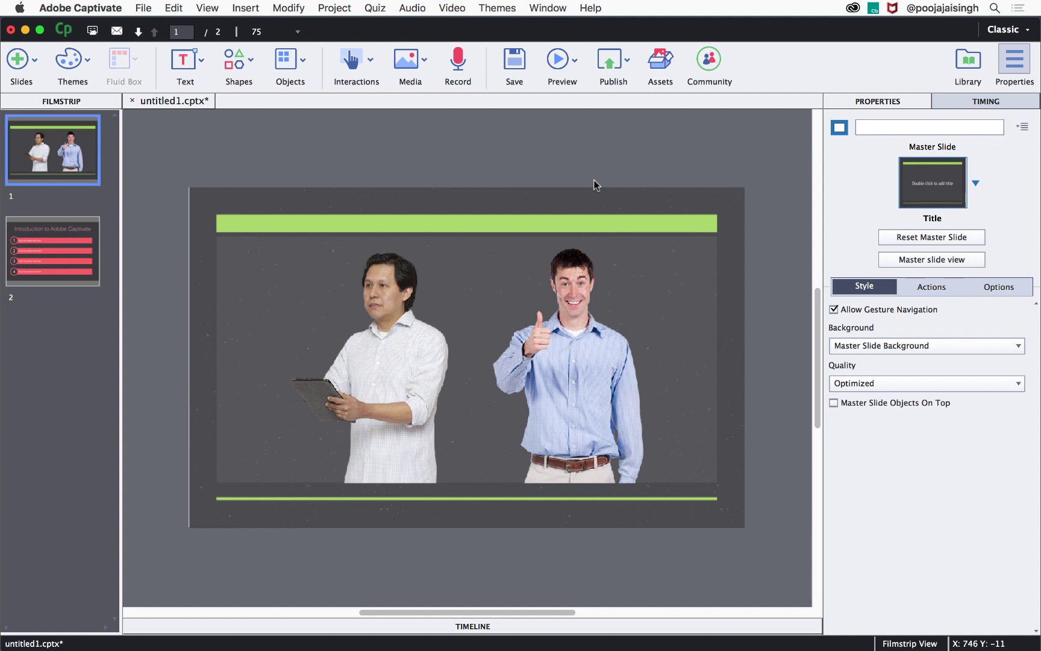
left_click(709, 64)
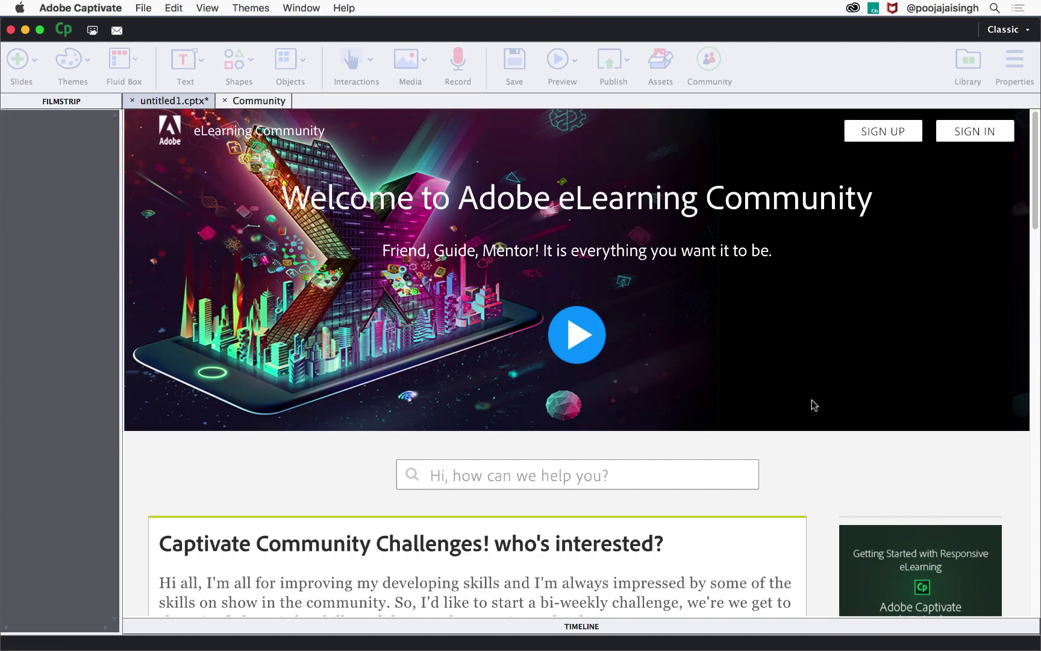
scroll(811, 400, "down", 5)
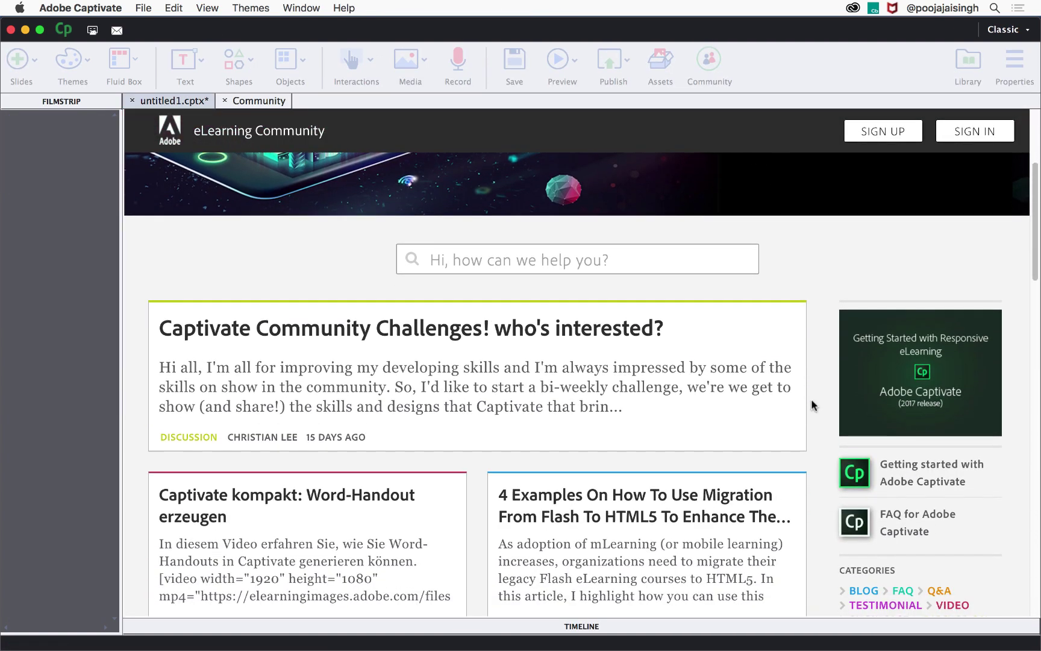